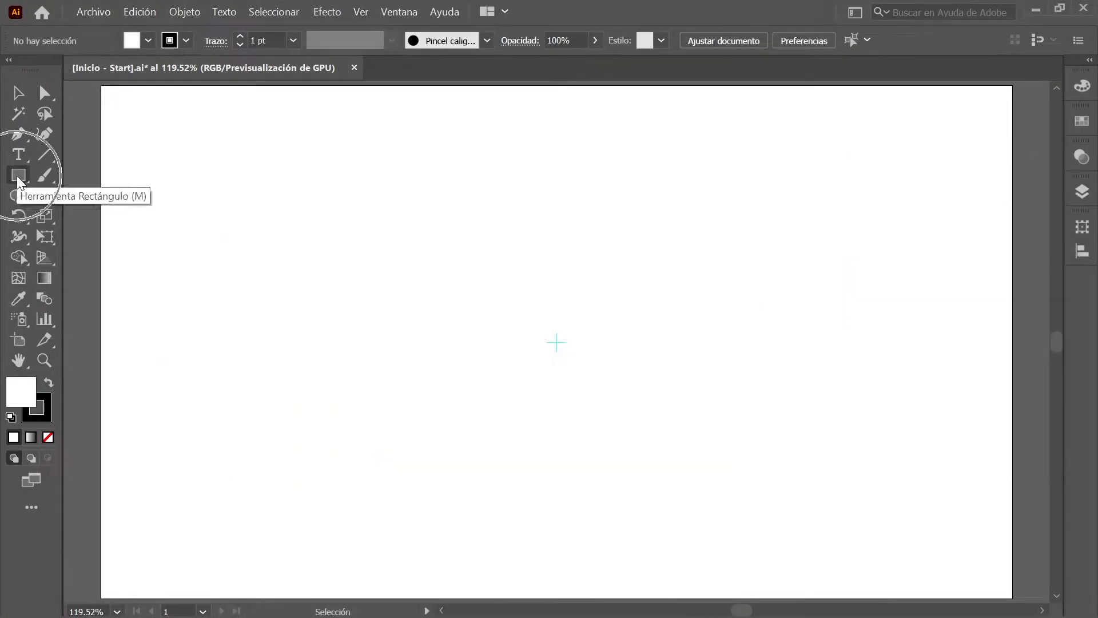
- Draw a 1940 × 1100 px rectangle and fill it with blue
{"action": "left_click", "coordinate": [557, 343]}
{"action": "type", "text": "1940"}
{"action": "key", "text": "Tab"}
{"action": "type", "text": "1100"}
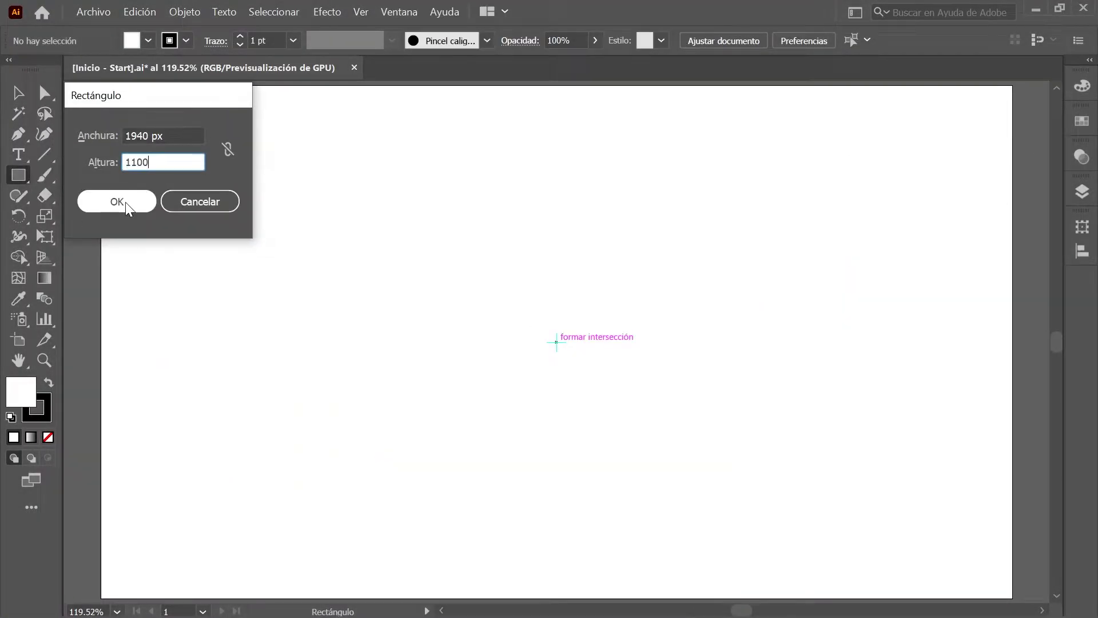
{"action": "left_click", "coordinate": [106, 195]}
{"action": "left_click", "coordinate": [887, 193]}
- Create a 44 px circle and position it at 735, 550
{"action": "key", "text": "l"}
{"action": "left_click", "coordinate": [387, 248]}
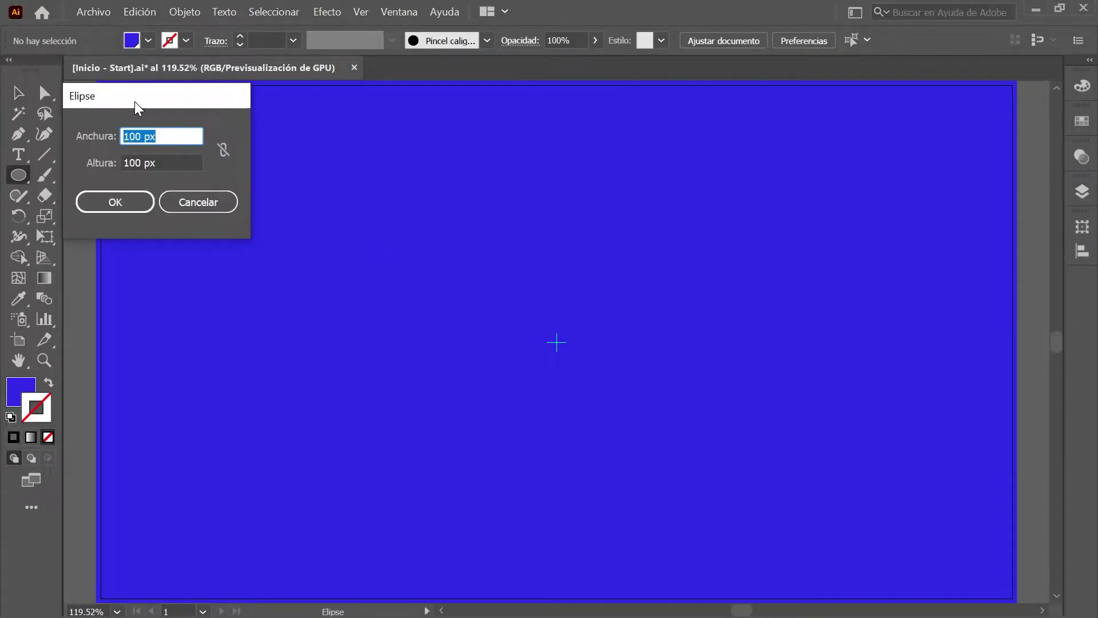
{"action": "type", "text": "44"}
{"action": "key", "text": "Return"}
{"action": "type", "text": "735"}
{"action": "key", "text": "Tab"}
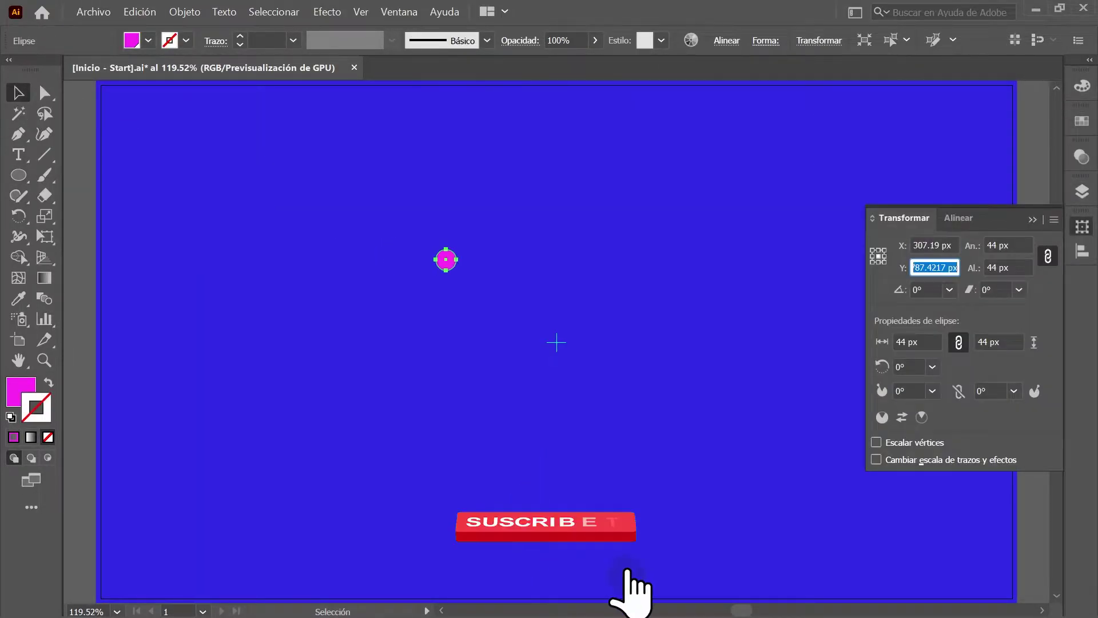
{"action": "type", "text": "550"}
{"action": "key", "text": "Return"}
{"action": "key", "text": "shift+ctrl+m"}
- Copy the circle 400 px right, shrink the copy to 21%, and blend the two circles
{"action": "left_click", "coordinate": [101, 392]}
{"action": "left_click", "coordinate": [188, 12]}
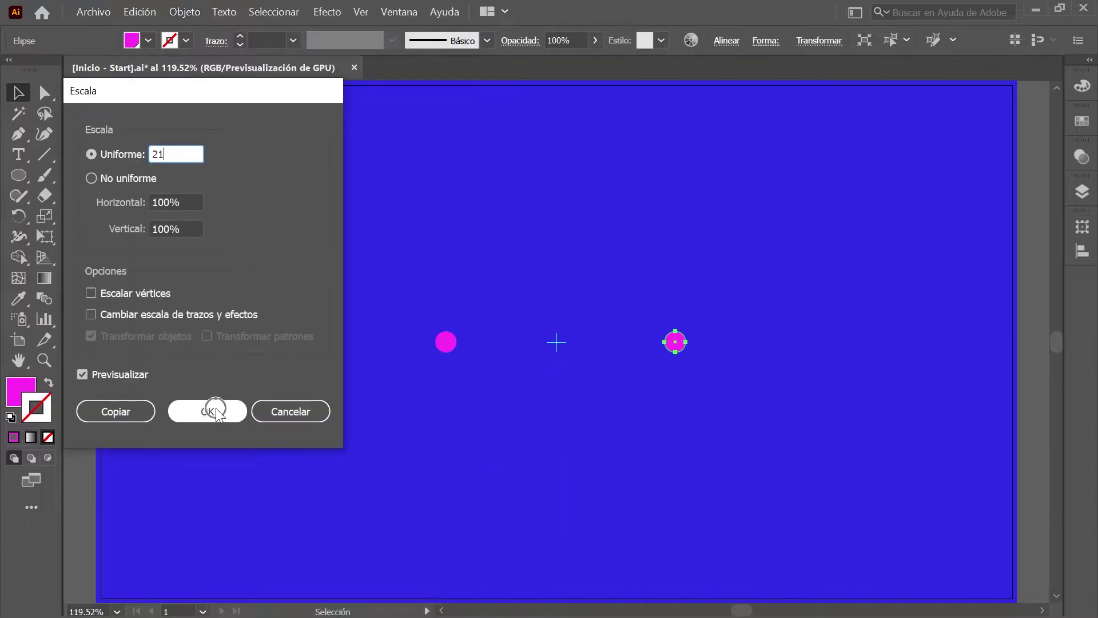
{"action": "left_click", "coordinate": [213, 410]}
{"action": "key", "text": "ctrl+a"}
{"action": "key", "text": "ctrl+alt+b"}
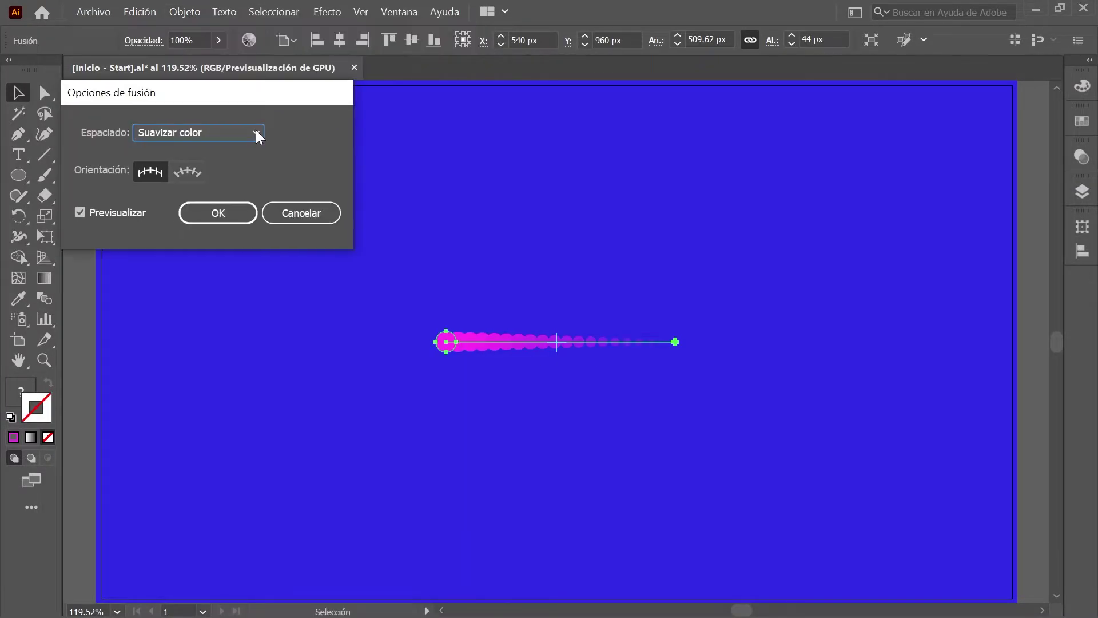
{"action": "key", "text": "Return"}
{"action": "key", "text": "ctrl+shift+a"}
- Draw a 966 px circle, swap its fill and stroke, and delete its left and bottom arcs
{"action": "key", "text": "l"}
{"action": "left_click", "coordinate": [556, 343]}
{"action": "type", "text": "966"}
{"action": "left_click", "coordinate": [126, 212]}
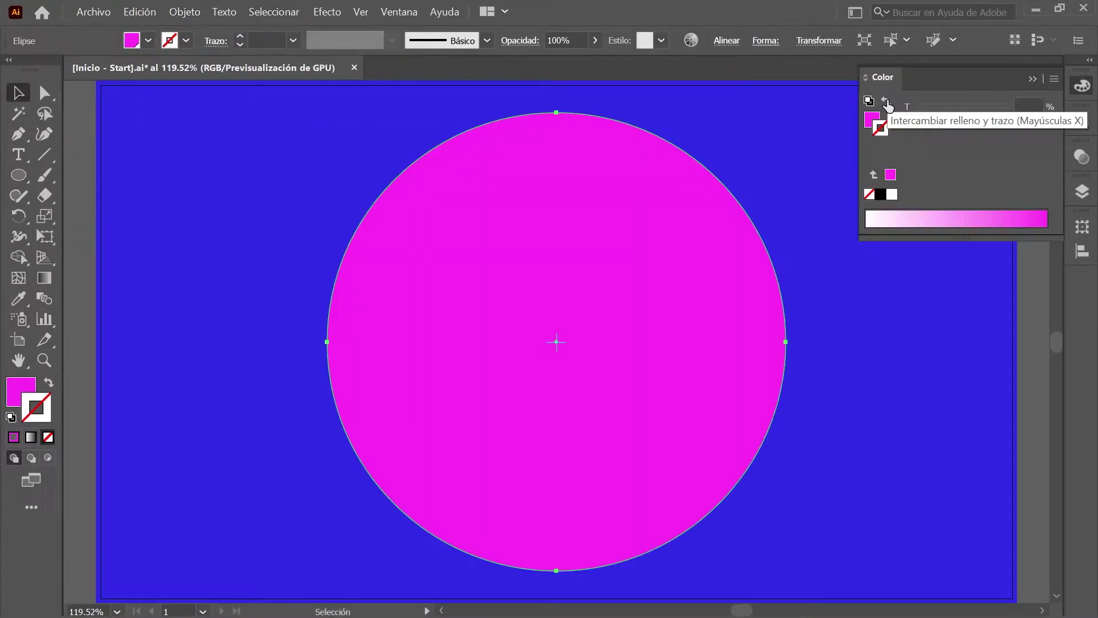
{"action": "left_click", "coordinate": [878, 108]}
{"action": "key", "text": "q"}
{"action": "left_click_drag", "start_coordinate": [320, 321], "coordinate": [629, 578]}
{"action": "key", "text": "Delete"}
- Make the blend follow the quarter arc and add a 180° rotated copy
{"action": "key", "text": "ctrl+a"}
{"action": "left_click", "coordinate": [185, 12]}
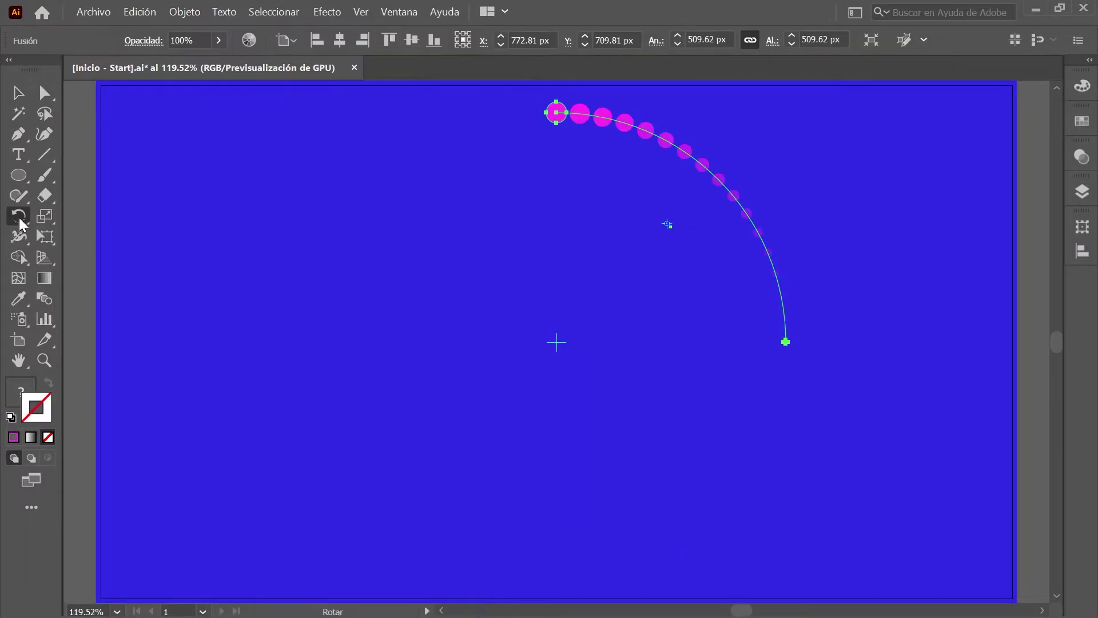
{"action": "key", "text": "Return"}
{"action": "type", "text": "180"}
{"action": "left_click", "coordinate": [114, 264]}
{"action": "key", "text": "v"}
- Group both dot arcs and start editing a Transform effect's scale values
{"action": "left_click", "coordinate": [273, 11]}
{"action": "left_click", "coordinate": [269, 25]}
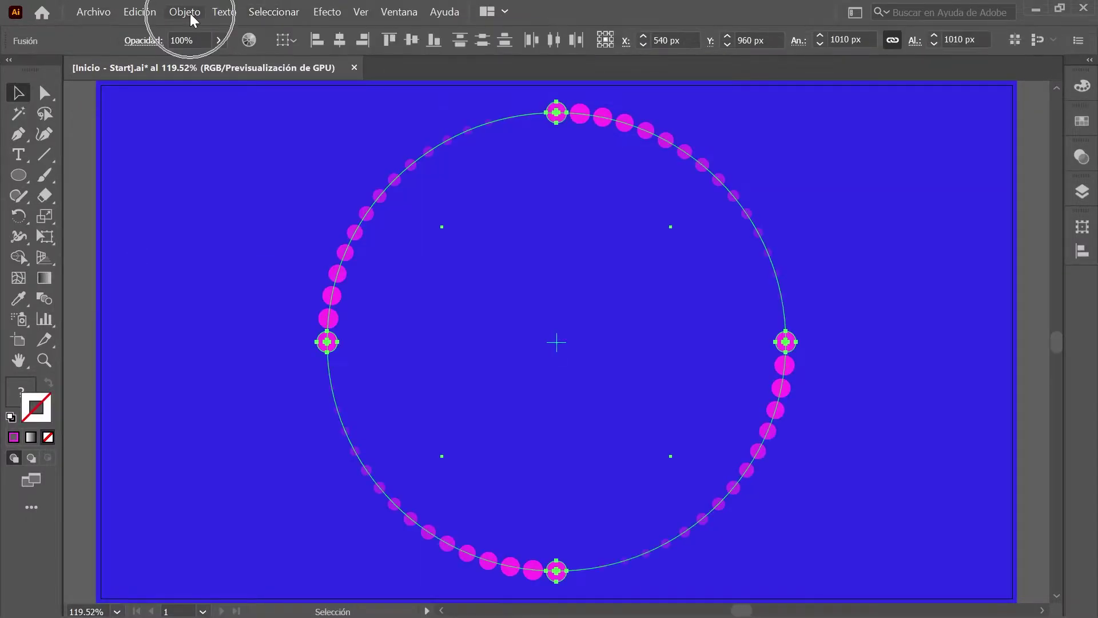
{"action": "key", "text": "ctrl+g"}
{"action": "left_click", "coordinate": [327, 12]}
{"action": "left_click", "coordinate": [618, 189]}
- Apply the spiral Transform effect with value 90 and 30 copies, then toggle Smart Guides
{"action": "type", "text": "90"}
{"action": "key", "text": "Return"}
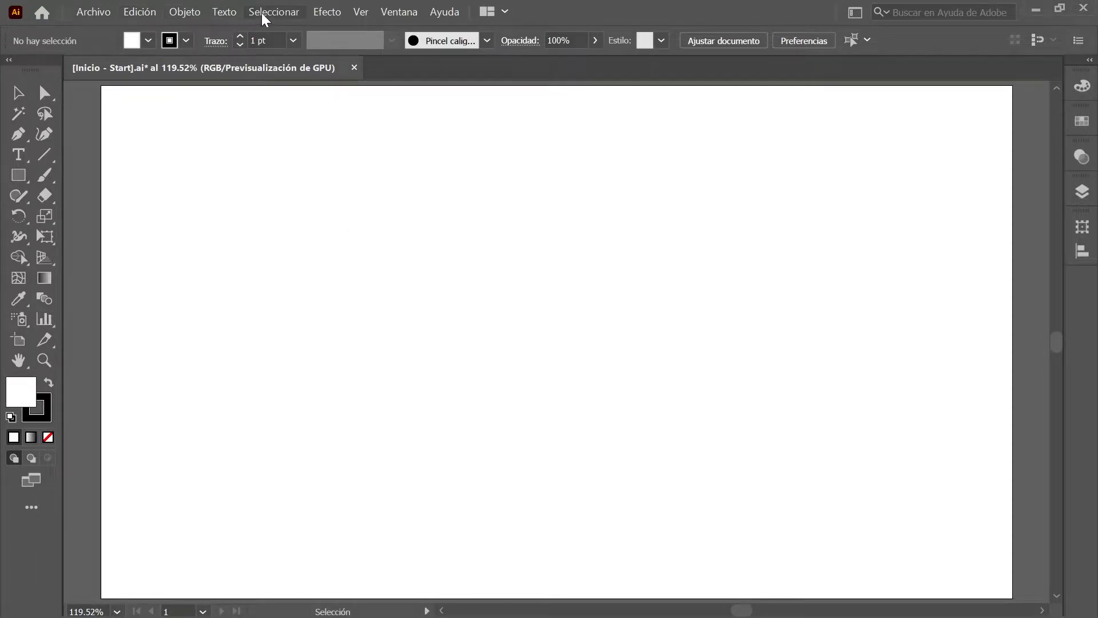
{"action": "left_click", "coordinate": [361, 12]}
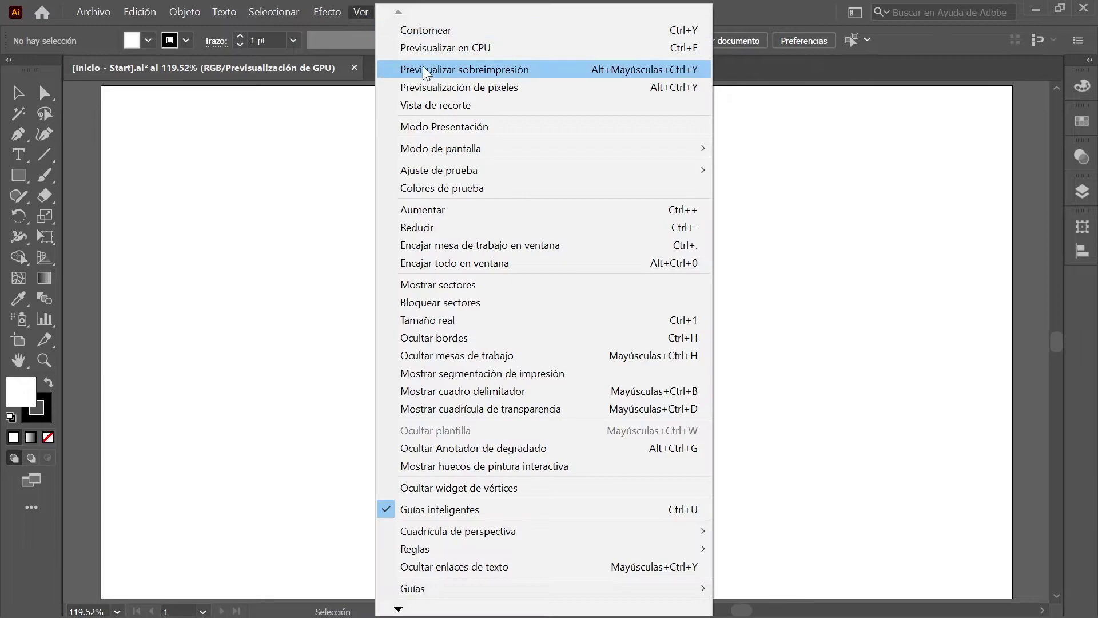
{"action": "left_click", "coordinate": [592, 507]}
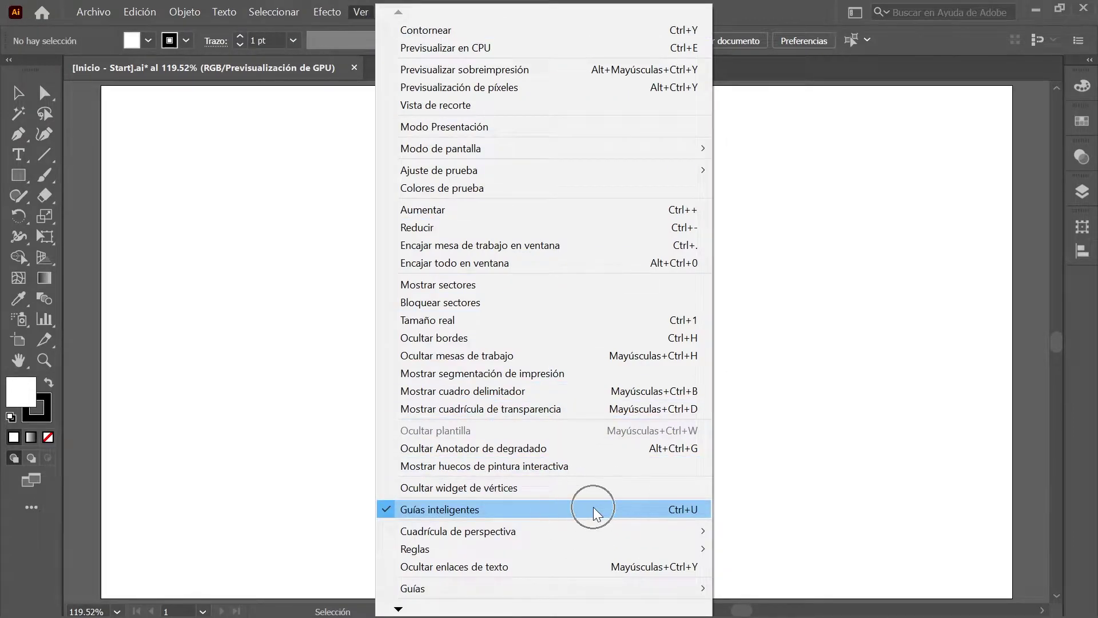
{"action": "left_click", "coordinate": [593, 507]}
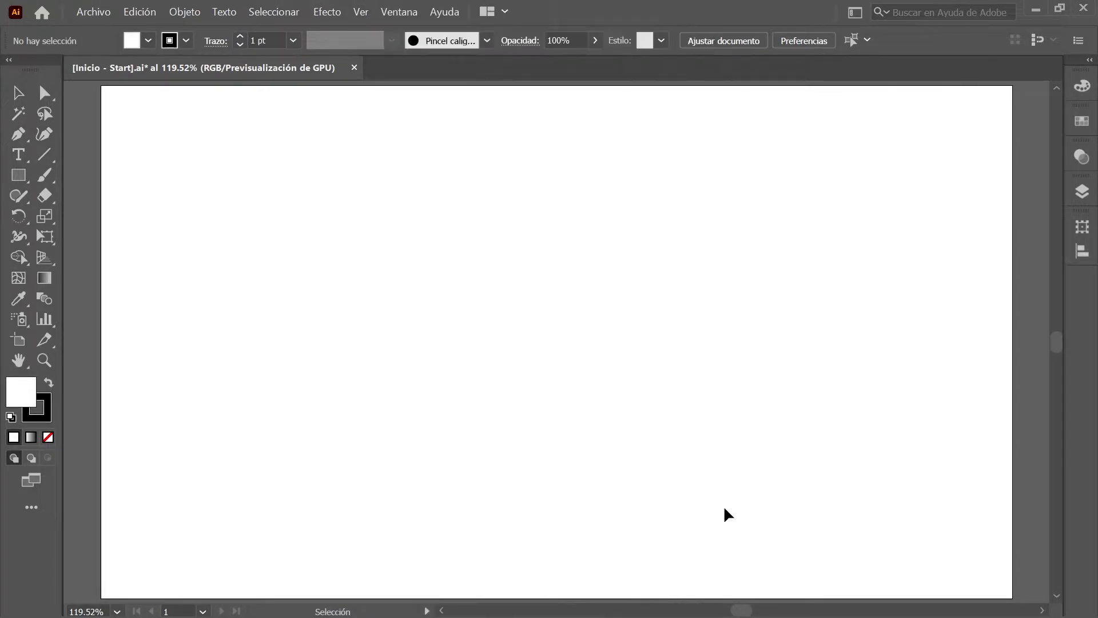
- Make the Guía layer visible and set Capa 1 as the working layer
{"action": "left_click", "coordinate": [1082, 193]}
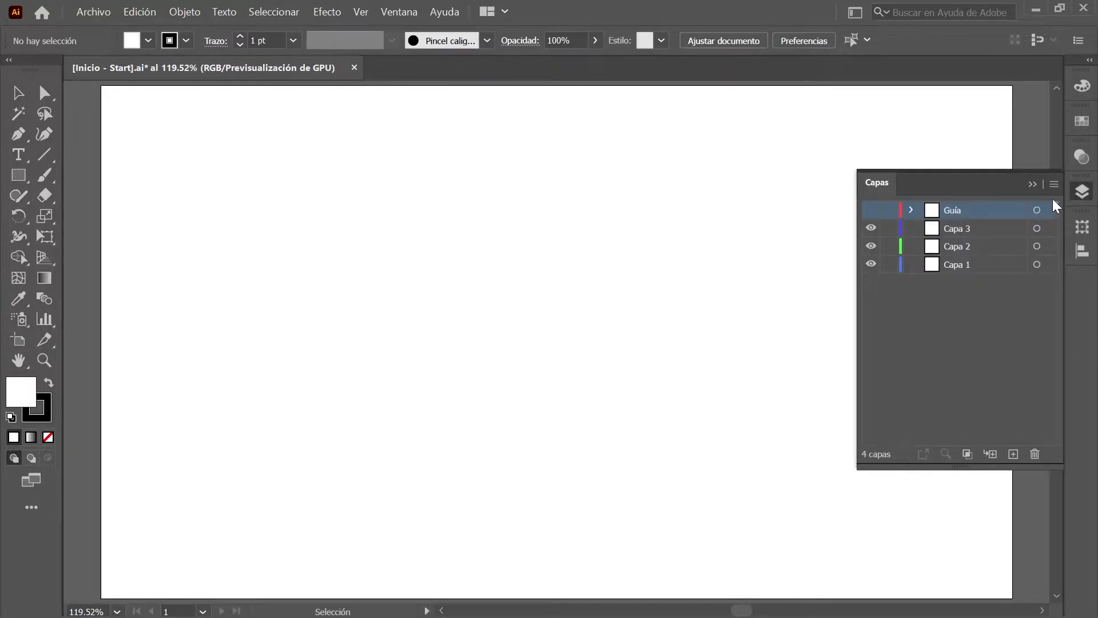
{"action": "left_click", "coordinate": [867, 212]}
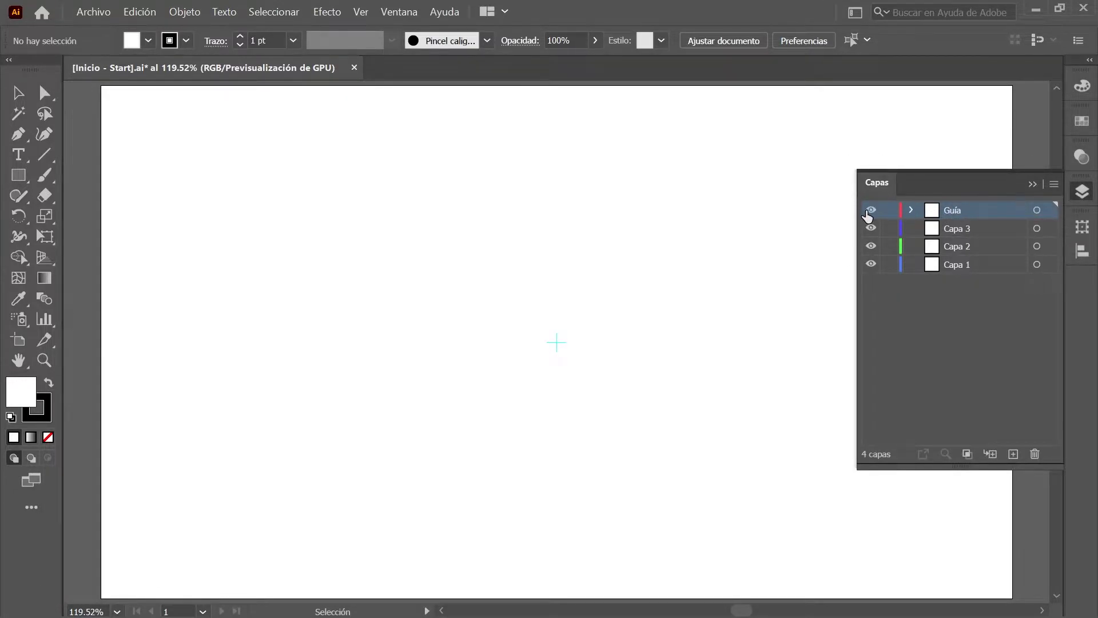
{"action": "left_click", "coordinate": [993, 266]}
{"action": "left_click", "coordinate": [1083, 192]}
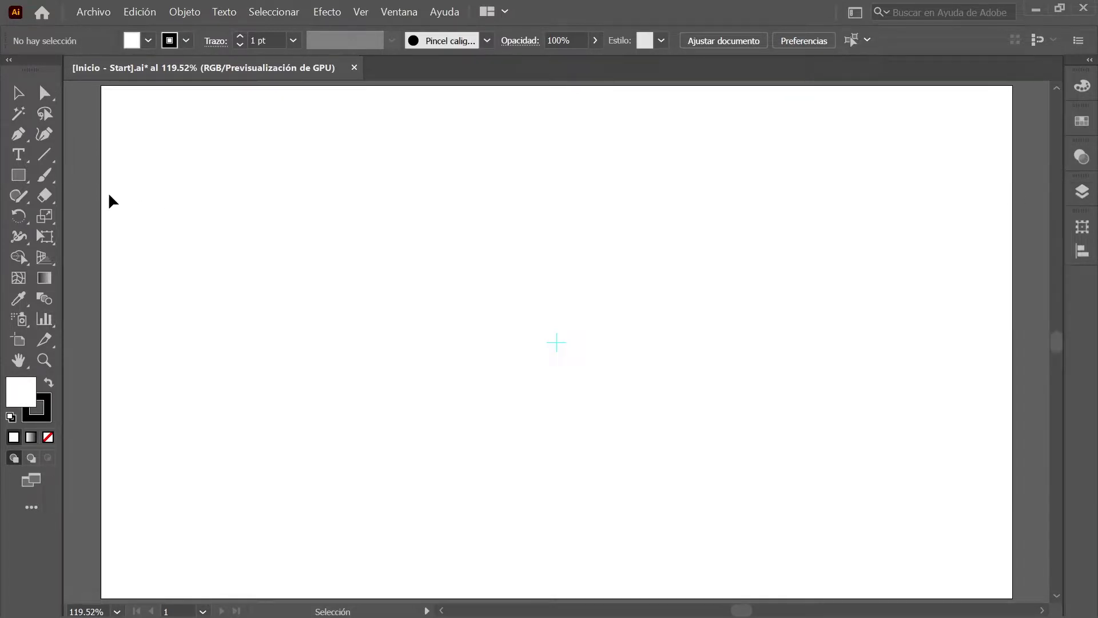
{"action": "left_click", "coordinate": [17, 178]}
- Draw a 1940 × 1100 px rectangle centred on the guide crosshair
{"action": "key", "text": "ctrl"}
{"action": "key", "text": "alt"}
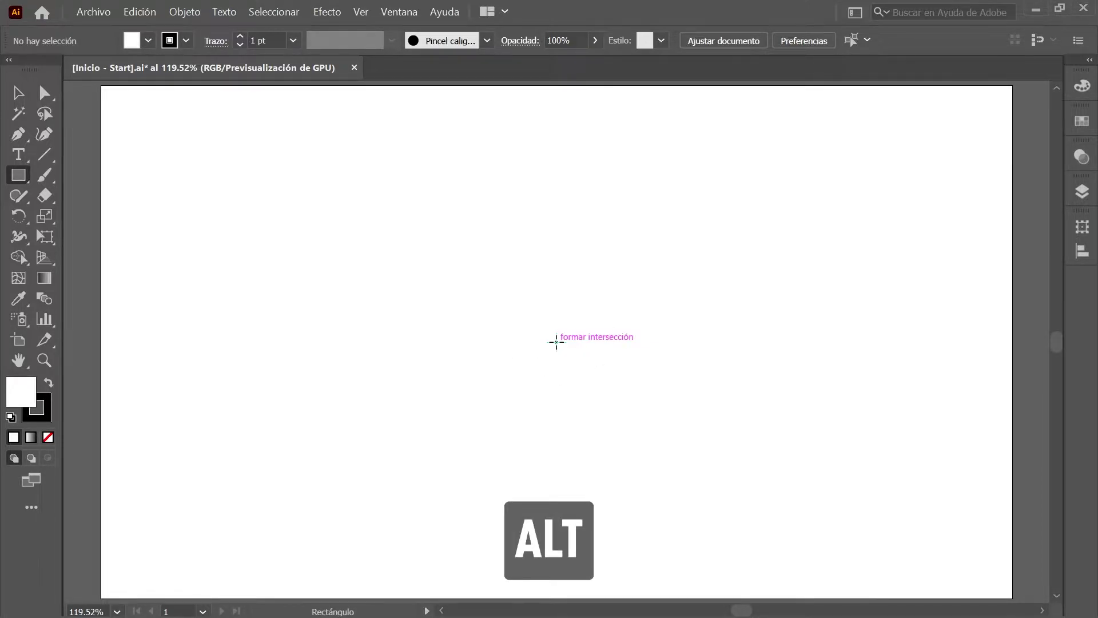
{"action": "left_click", "coordinate": [556, 342]}
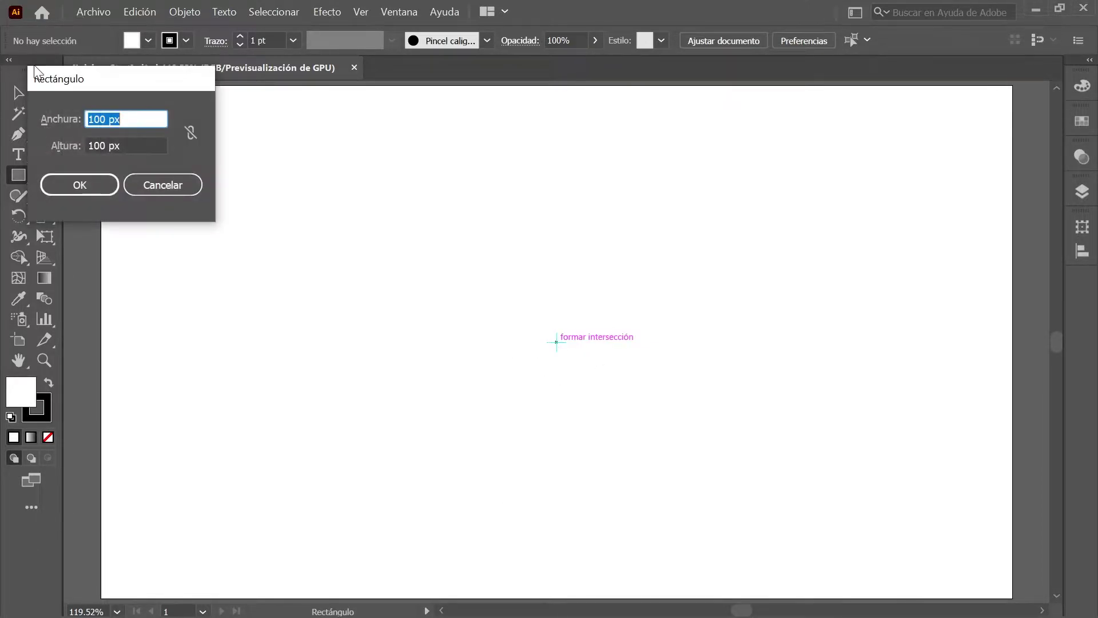
{"action": "type", "text": "1940"}
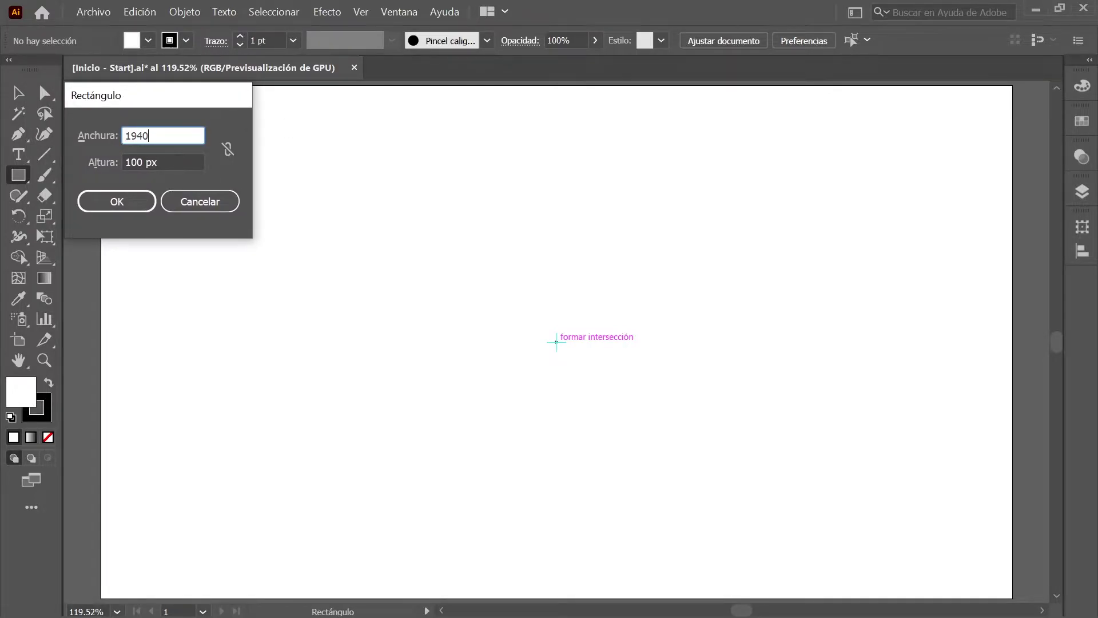
{"action": "key", "text": "Tab"}
{"action": "type", "text": "1100"}
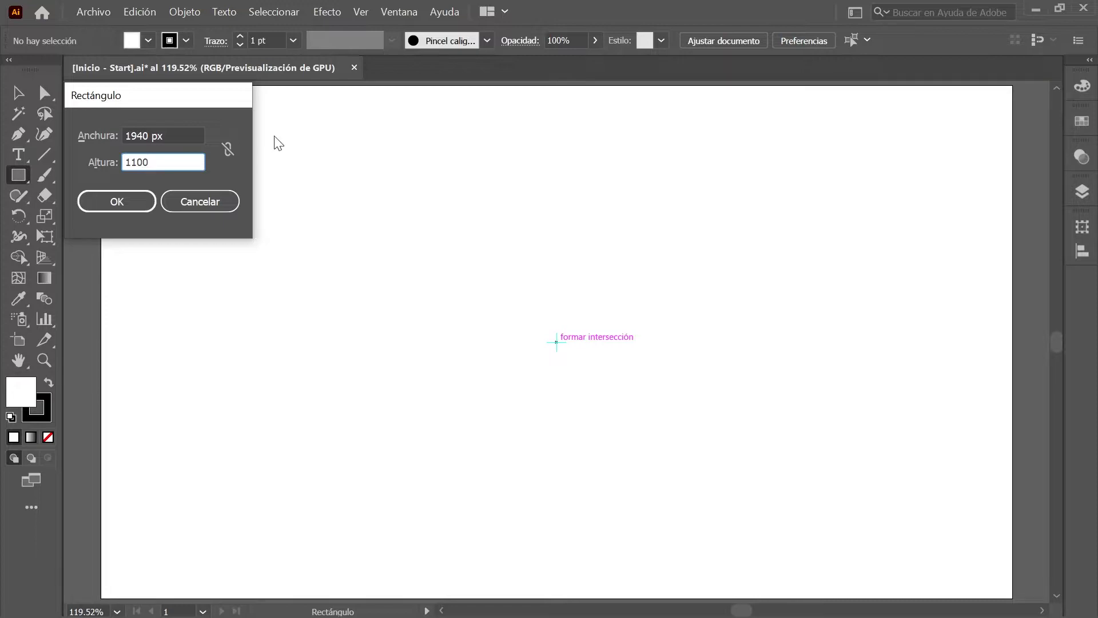
{"action": "left_click", "coordinate": [118, 202]}
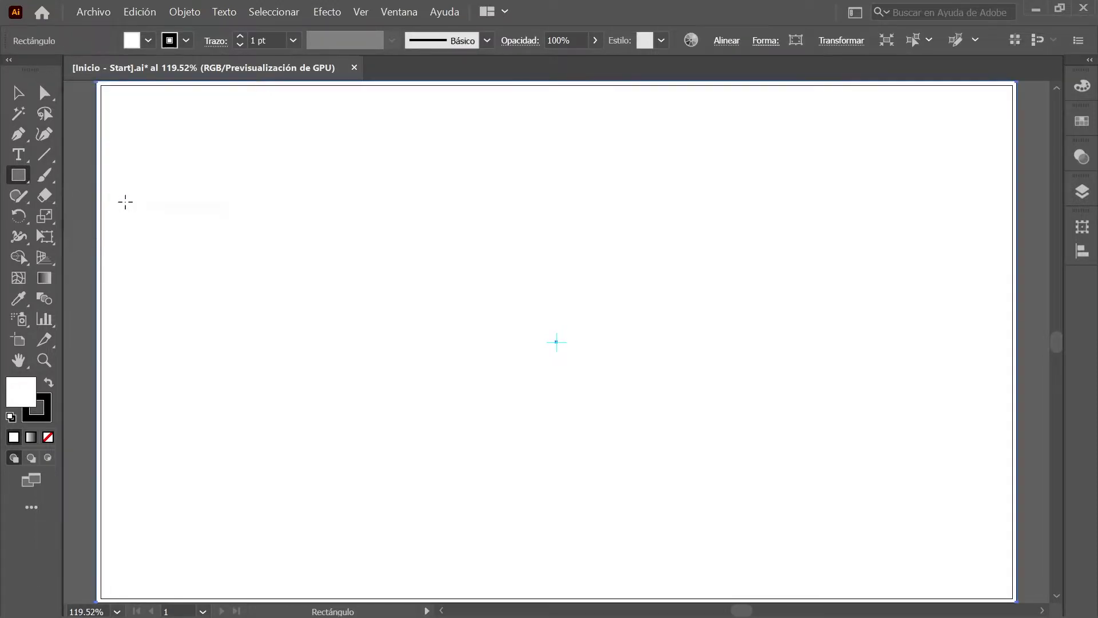
{"action": "left_click", "coordinate": [18, 93]}
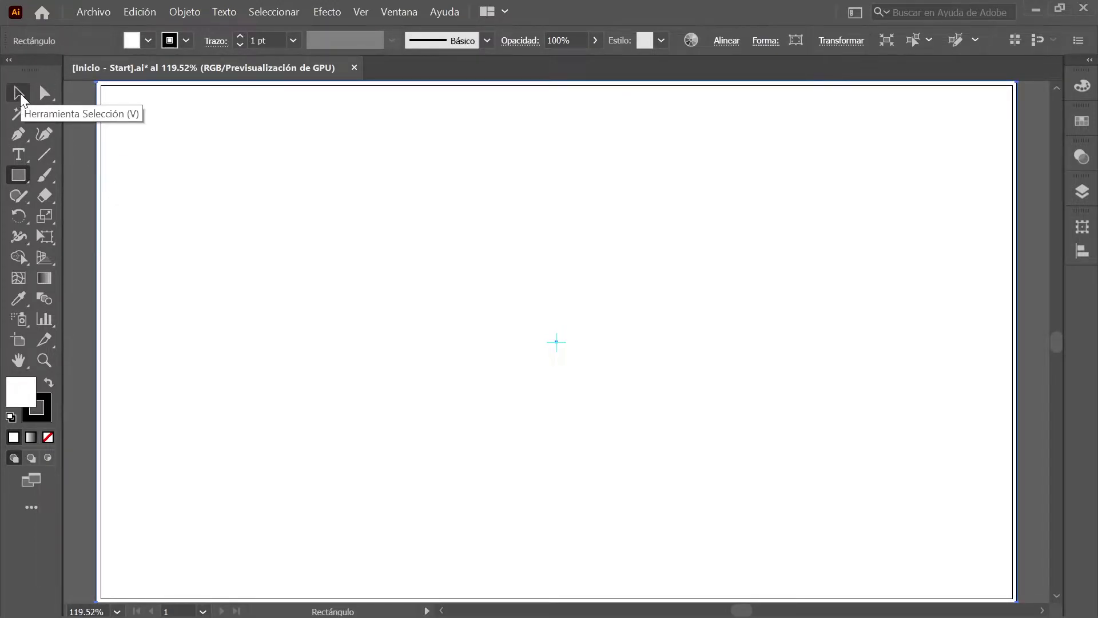
- Fill the rectangle with the C1 blue swatch, remove its stroke, and lock Capa 1
{"action": "left_click", "coordinate": [1081, 127]}
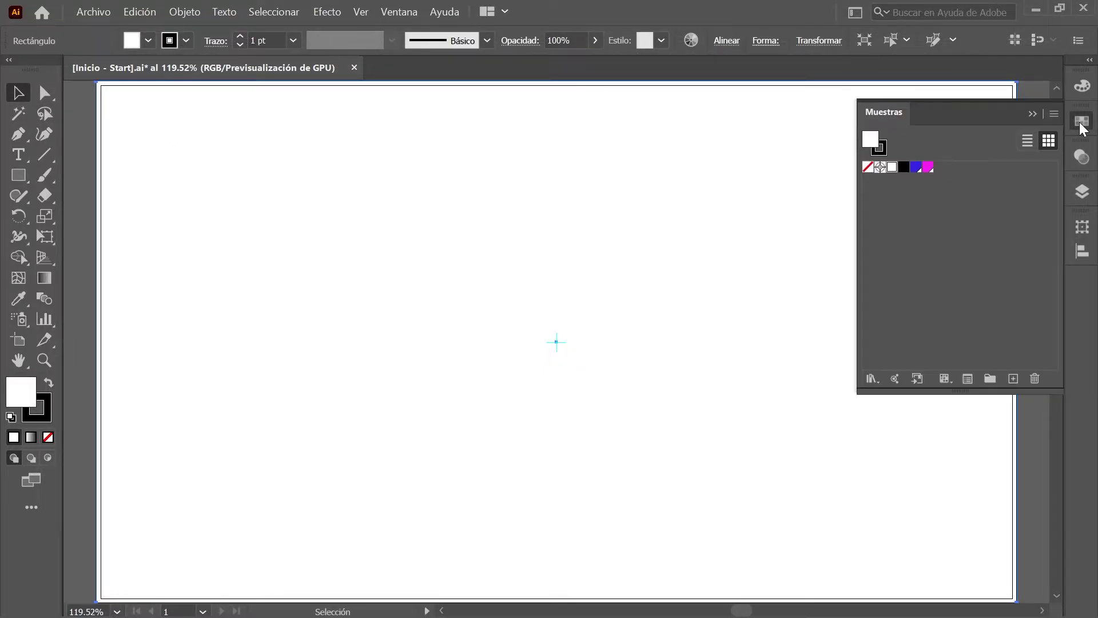
{"action": "left_click", "coordinate": [1026, 142]}
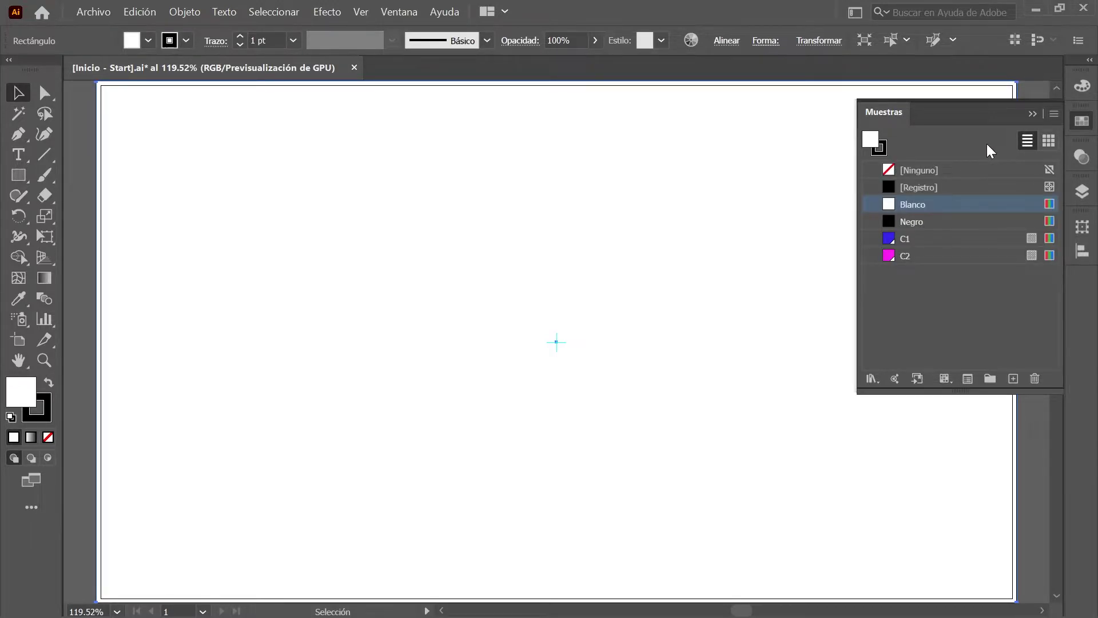
{"action": "left_click", "coordinate": [870, 139]}
{"action": "left_click", "coordinate": [922, 241]}
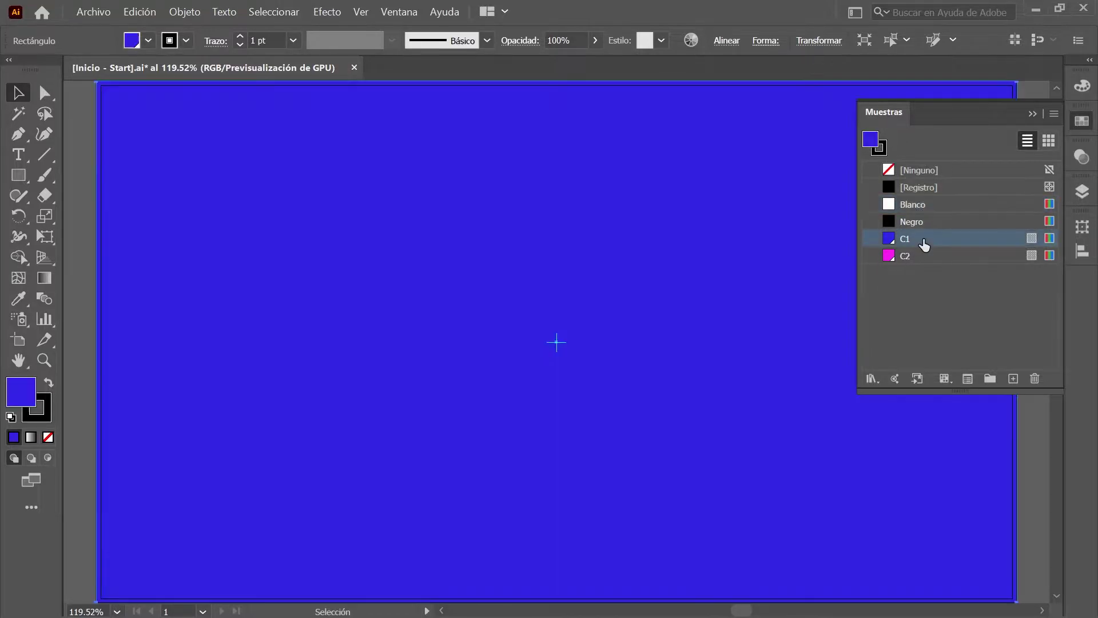
{"action": "left_click", "coordinate": [883, 151]}
{"action": "left_click", "coordinate": [923, 171]}
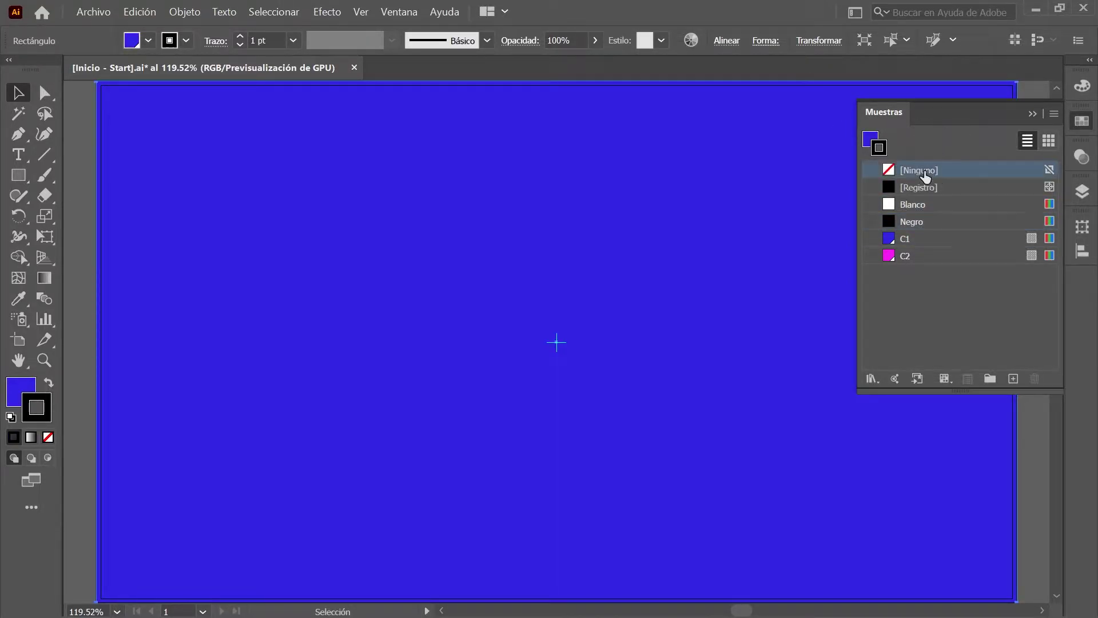
{"action": "left_click", "coordinate": [1034, 115]}
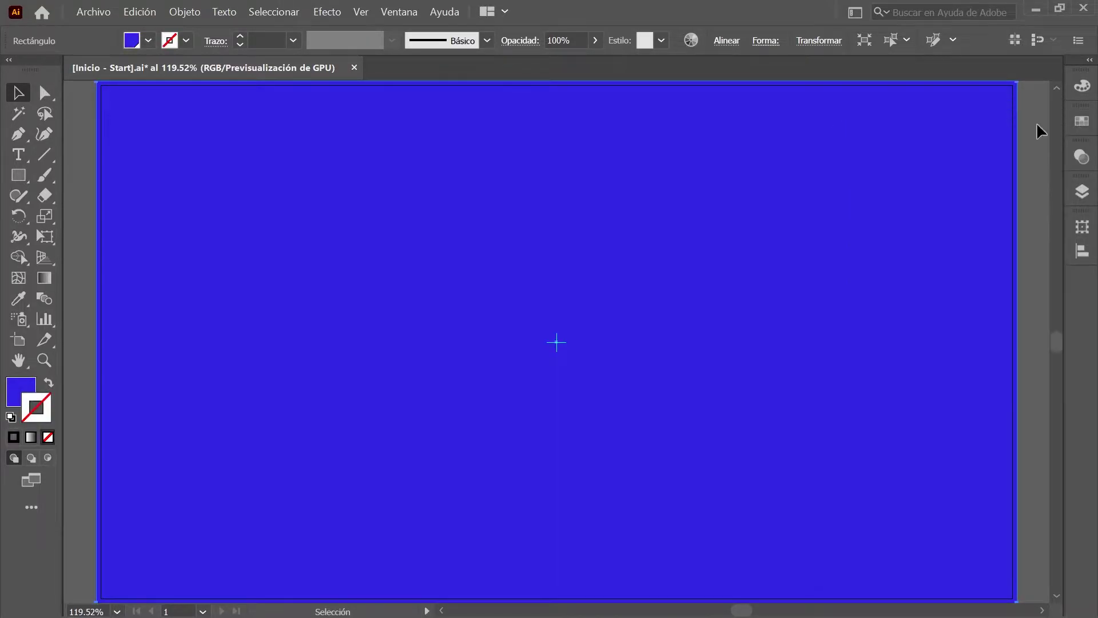
{"action": "left_click", "coordinate": [1082, 191]}
{"action": "left_click", "coordinate": [889, 264]}
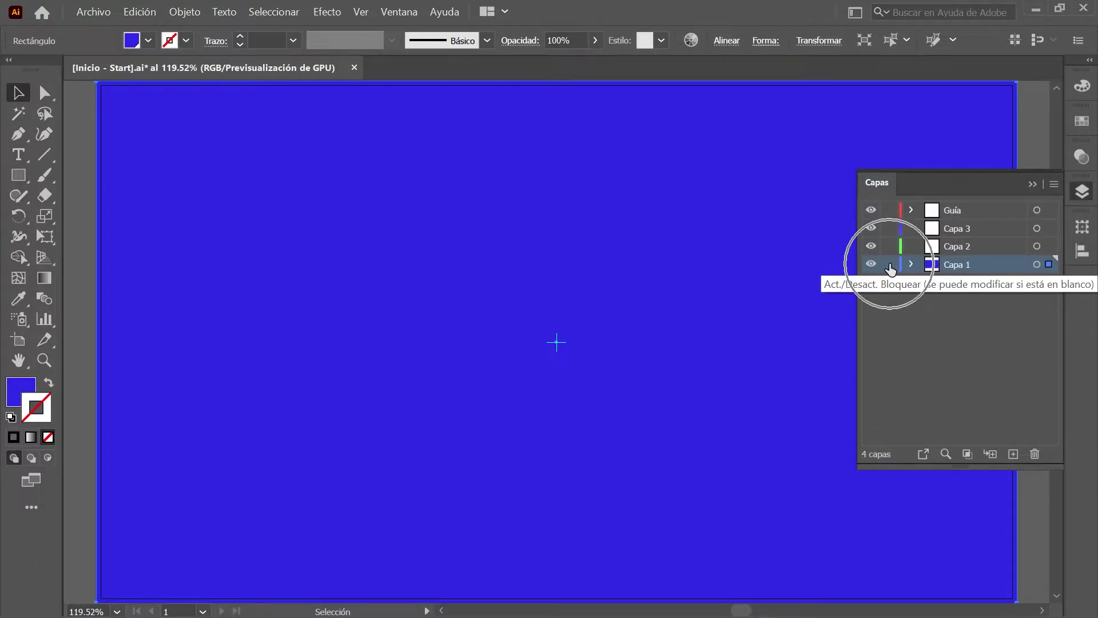
- Make Capa 2 the working layer and select the Ellipse tool
{"action": "left_click", "coordinate": [996, 247]}
{"action": "left_click", "coordinate": [1082, 191]}
{"action": "left_click", "coordinate": [19, 176]}
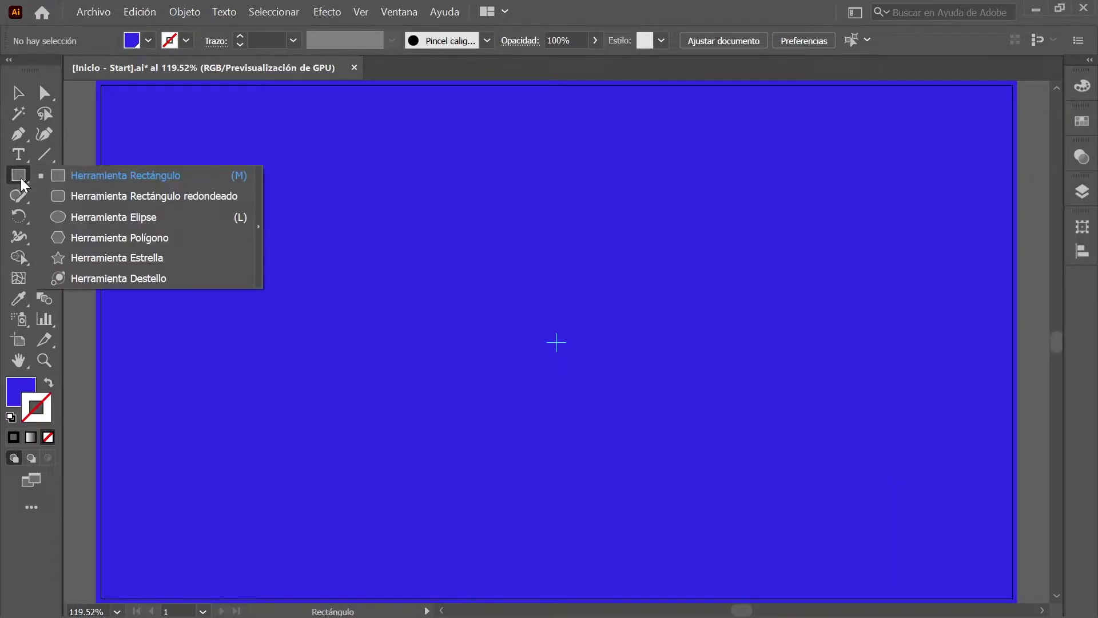
{"action": "left_click", "coordinate": [187, 216]}
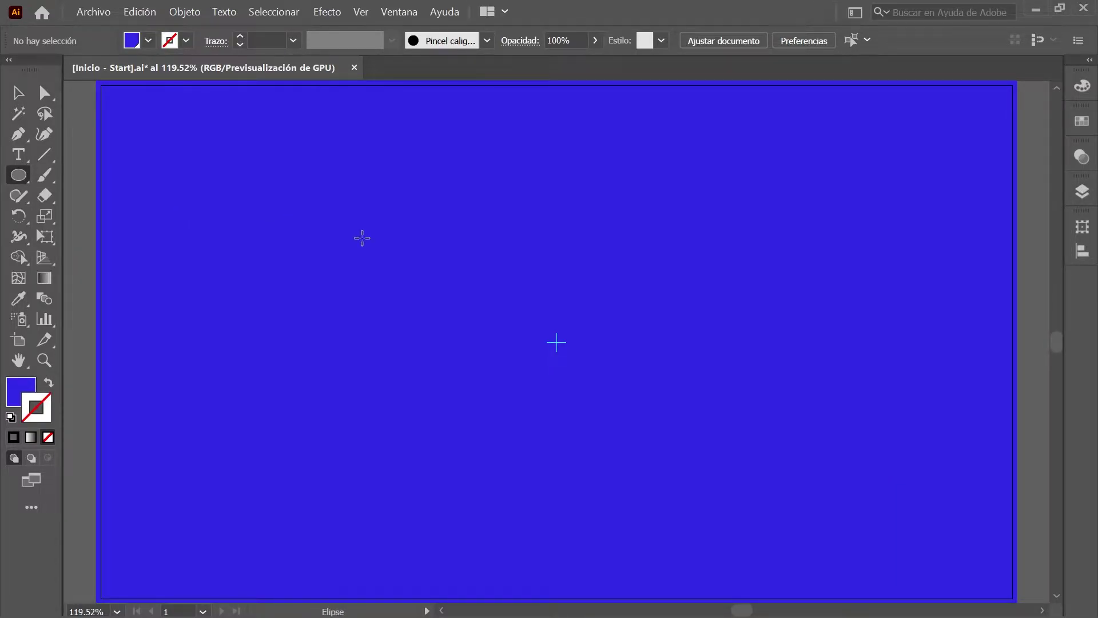
- Create a 44 × 44 px circle with linked width and height
{"action": "left_click", "coordinate": [389, 249]}
{"action": "left_click_drag", "start_coordinate": [105, 92], "coordinate": [135, 101]}
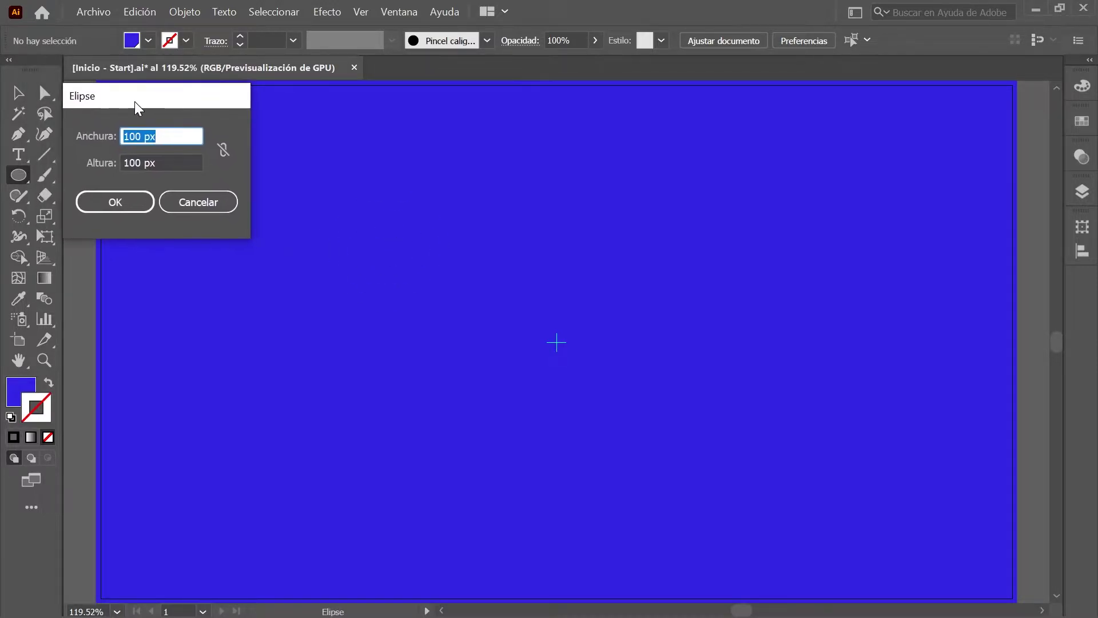
{"action": "left_click", "coordinate": [225, 150]}
{"action": "left_click", "coordinate": [225, 150]}
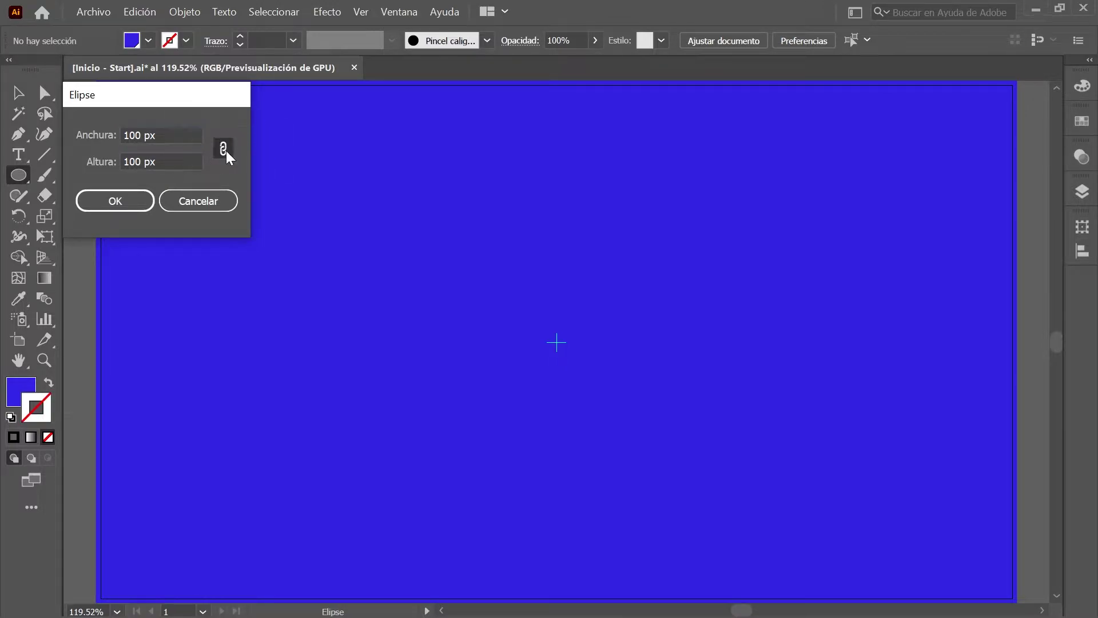
{"action": "key", "text": "Tab"}
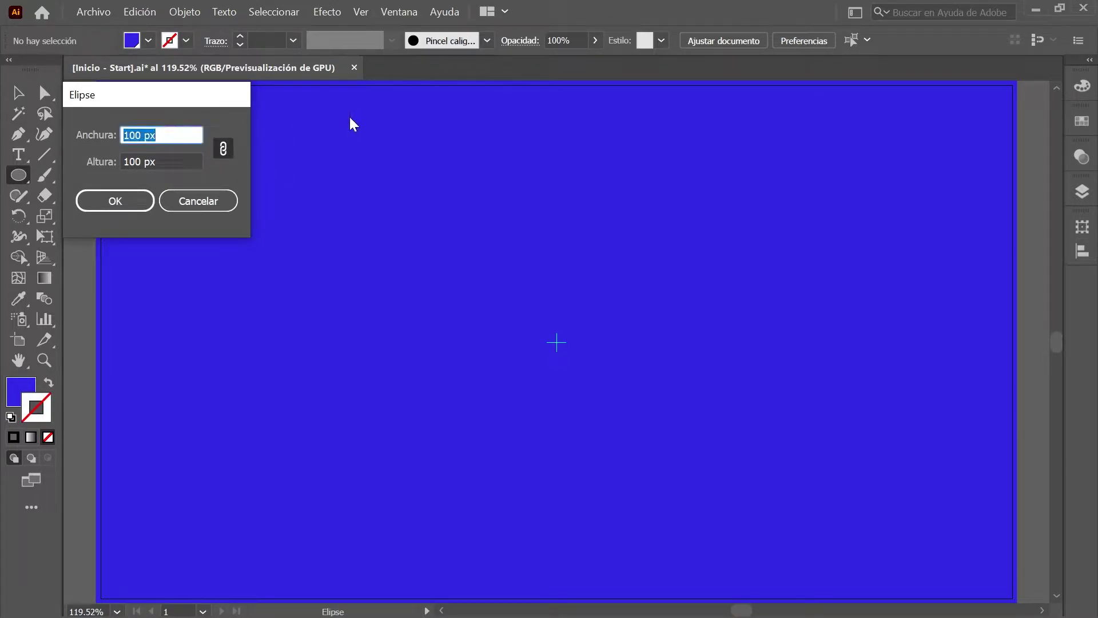
{"action": "type", "text": "44"}
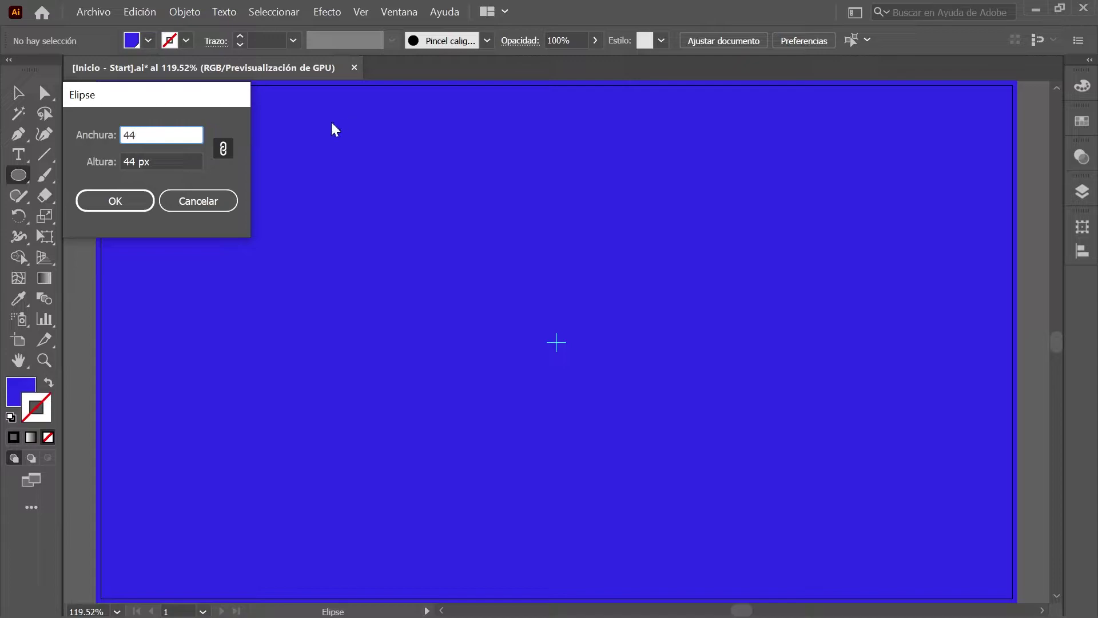
{"action": "left_click", "coordinate": [133, 201]}
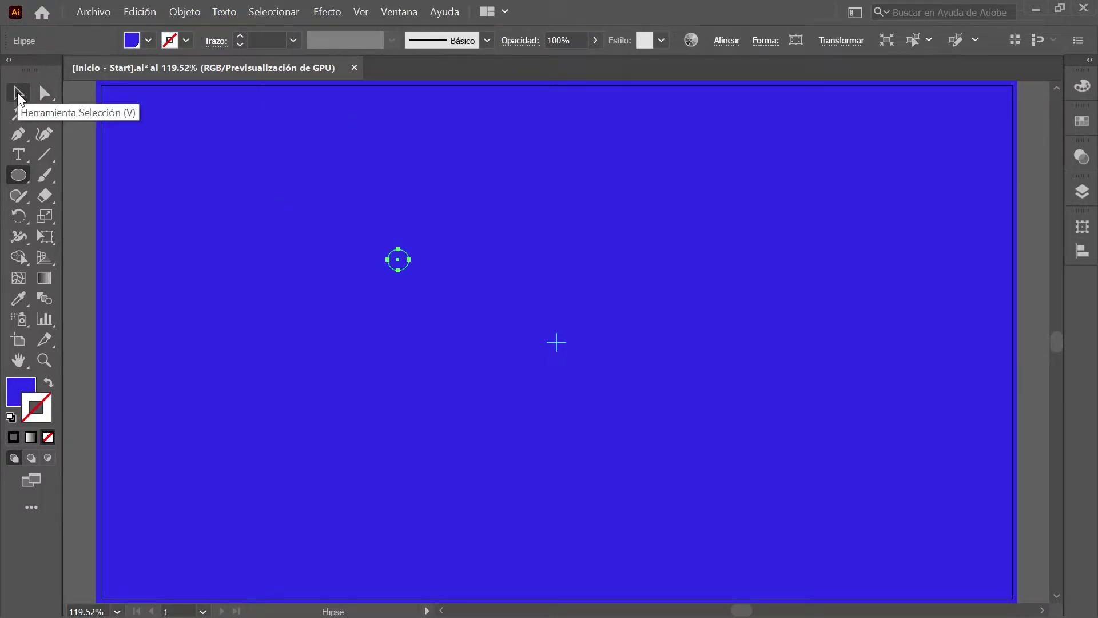
- Give the small circle the magenta C2 swatch fill and no stroke
{"action": "left_click", "coordinate": [17, 94]}
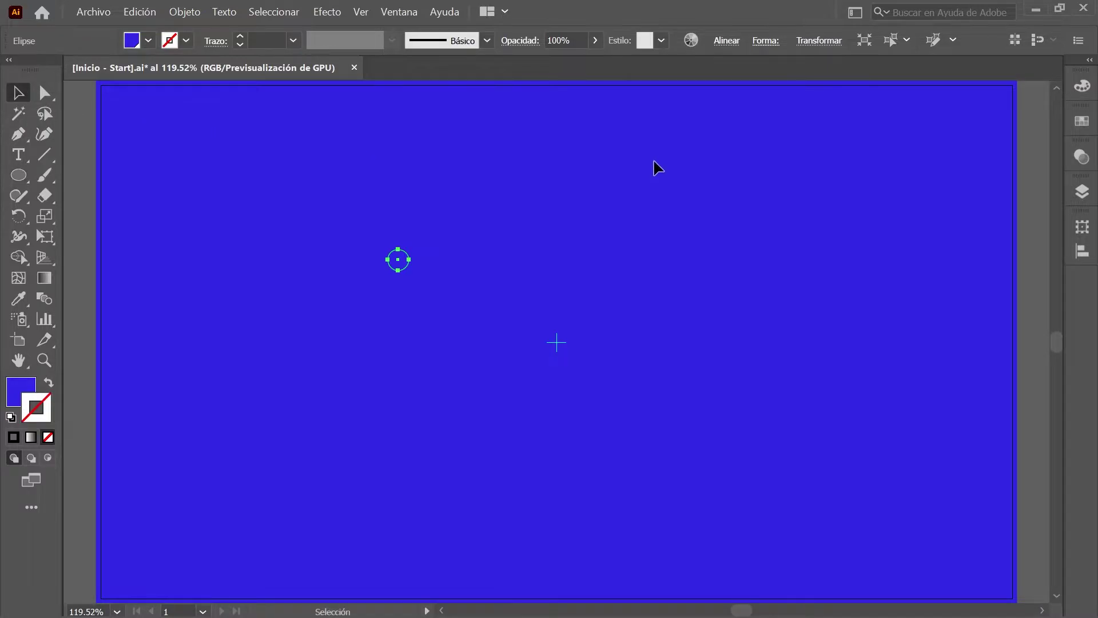
{"action": "left_click", "coordinate": [1083, 121]}
{"action": "left_click", "coordinate": [870, 139]}
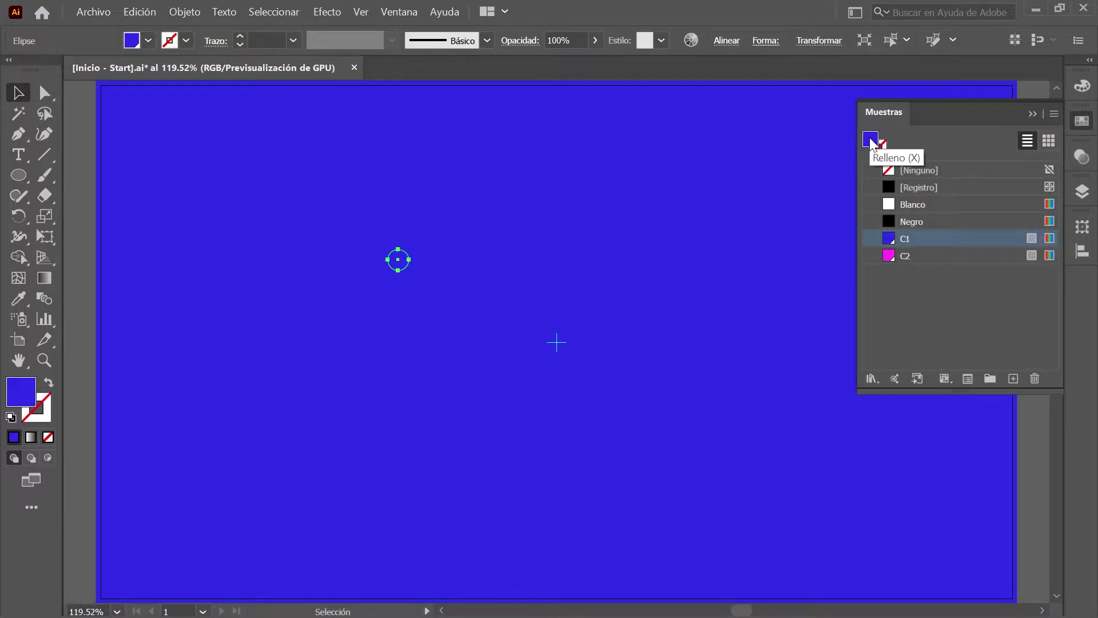
{"action": "left_click", "coordinate": [925, 257]}
{"action": "left_click", "coordinate": [881, 149]}
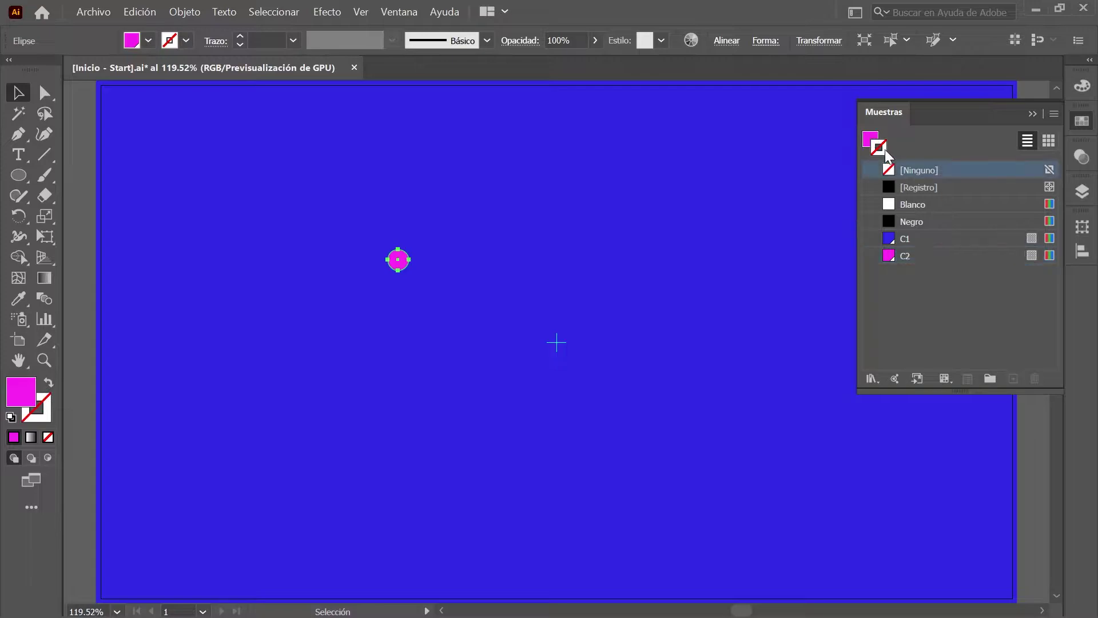
{"action": "left_click", "coordinate": [1083, 122]}
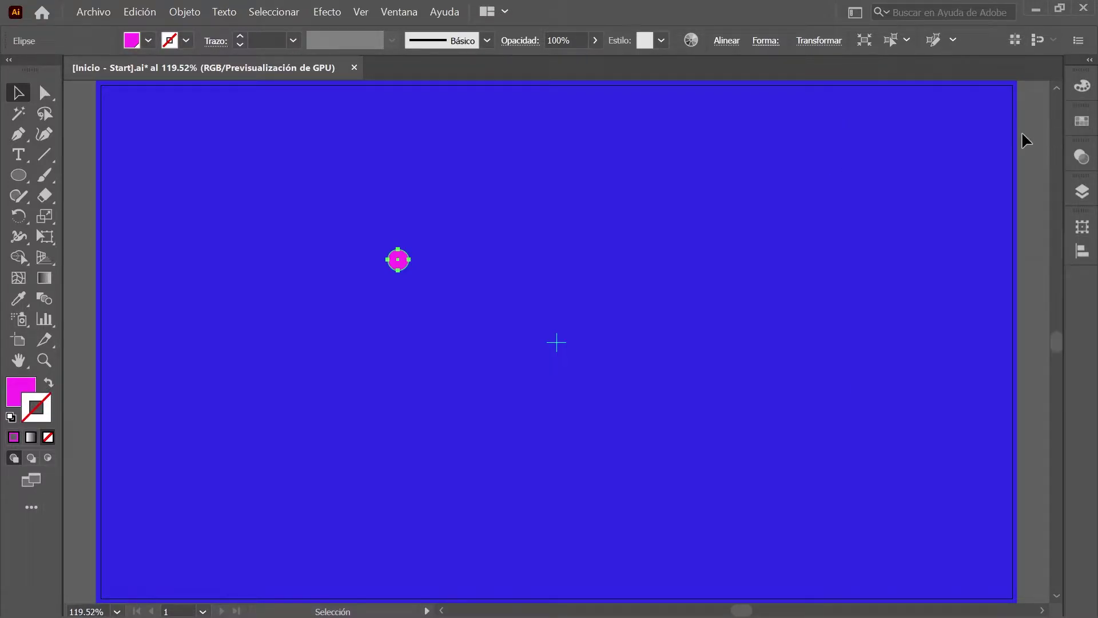
{"action": "left_click", "coordinate": [1083, 229]}
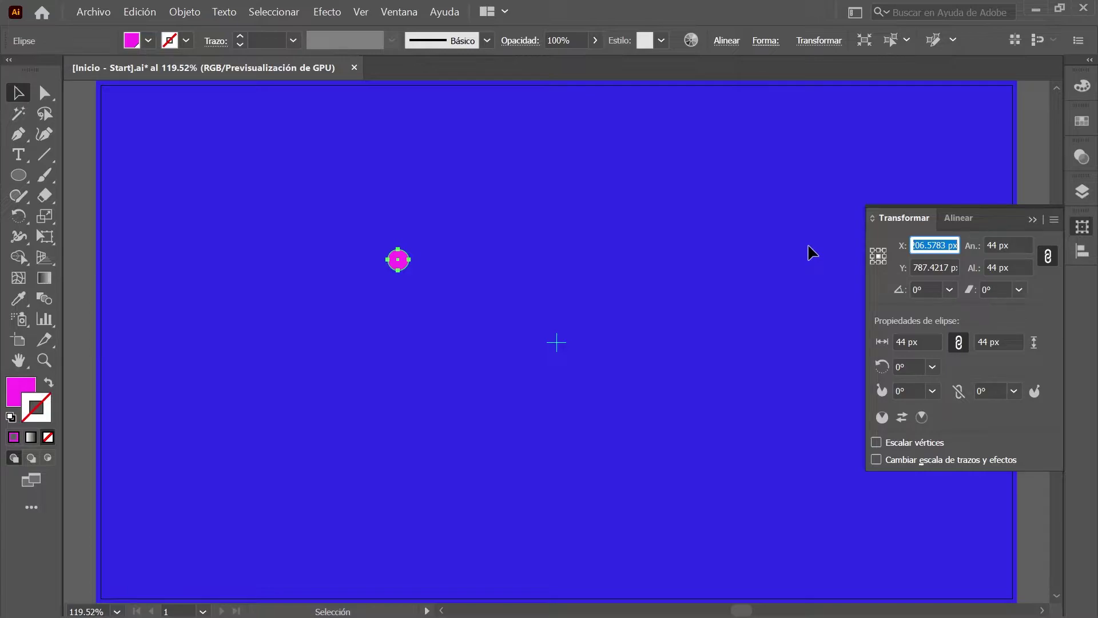
- Position the magenta circle at X 307.19 px, Y 960 px
{"action": "type", "text": "307.19"}
{"action": "key", "text": "Tab"}
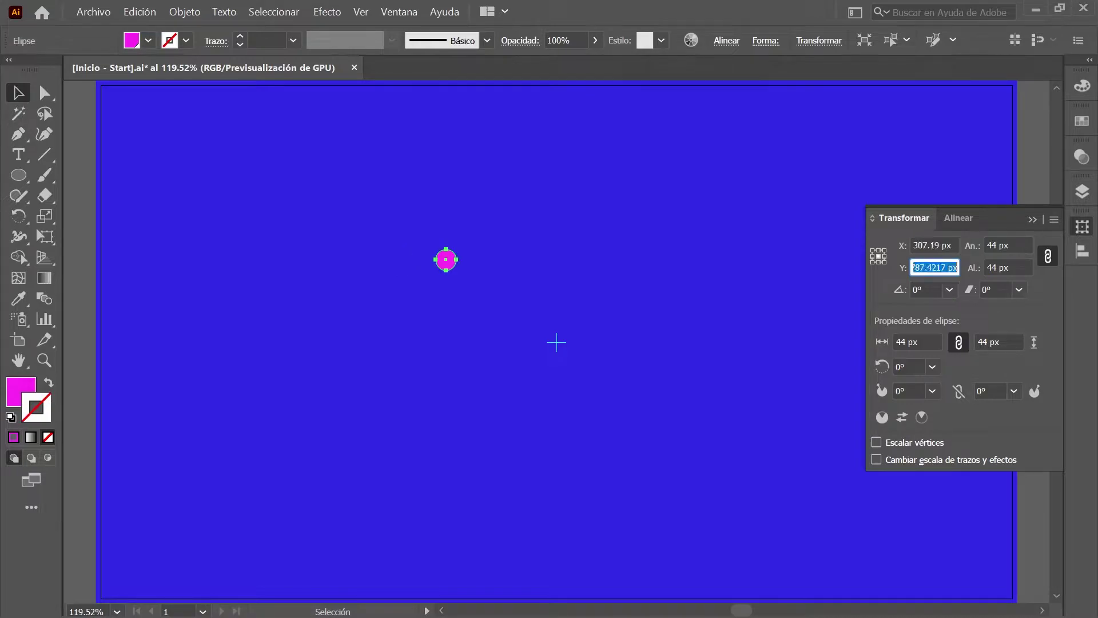
{"action": "type", "text": "960"}
{"action": "key", "text": "Return"}
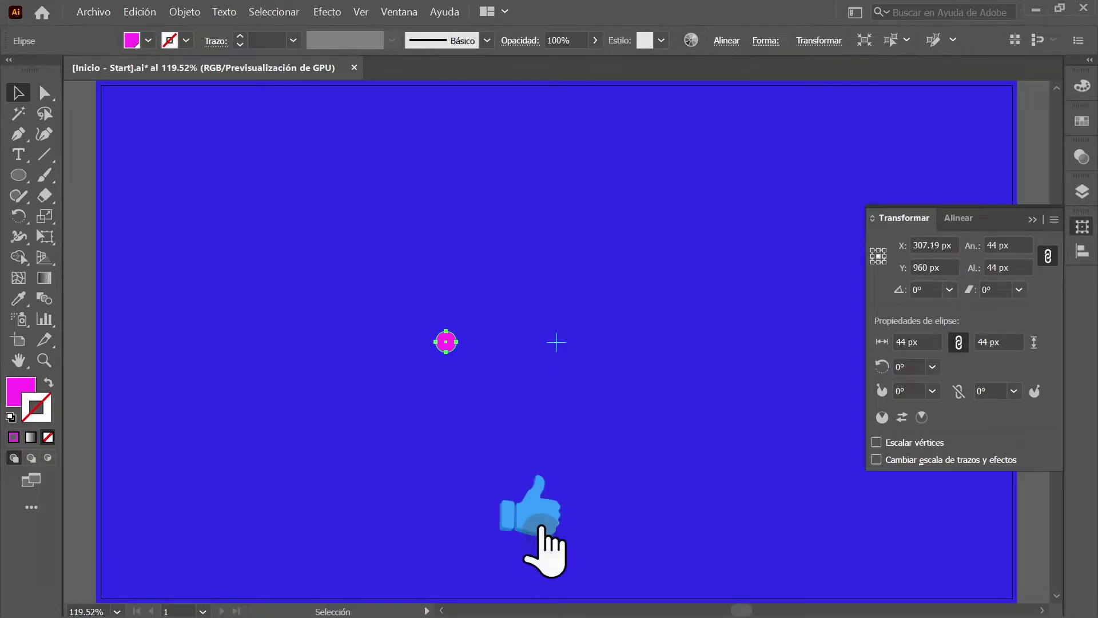
{"action": "key", "text": "Escape"}
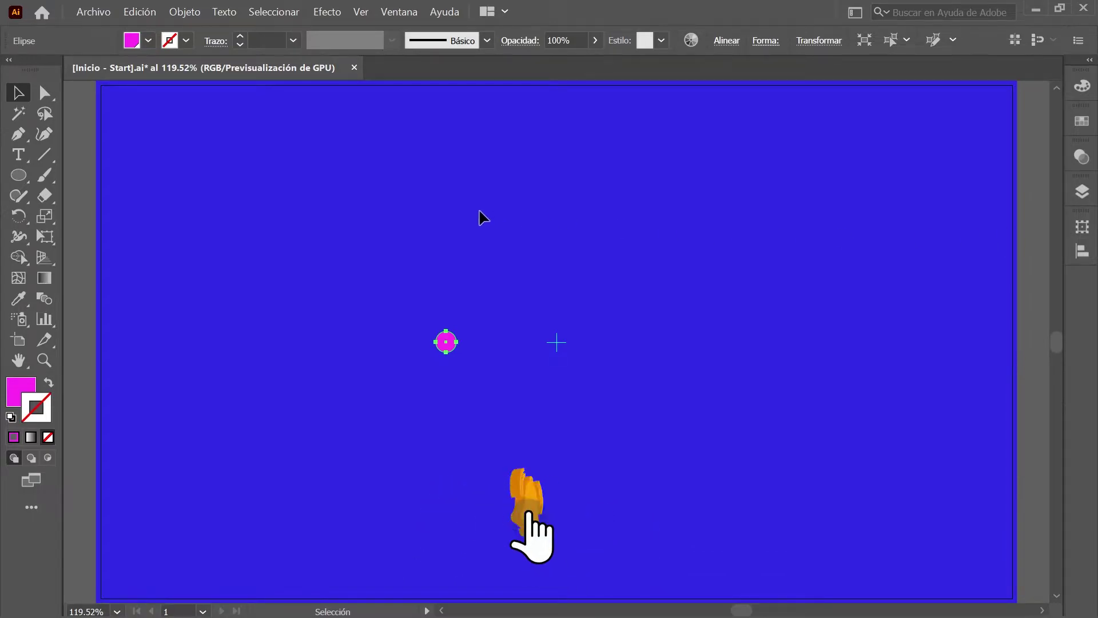
- Copy the magenta circle 483 px to the right with Objeto > Transformar > Mover
{"action": "left_click", "coordinate": [185, 12]}
{"action": "mouse_move", "coordinate": [257, 36]}
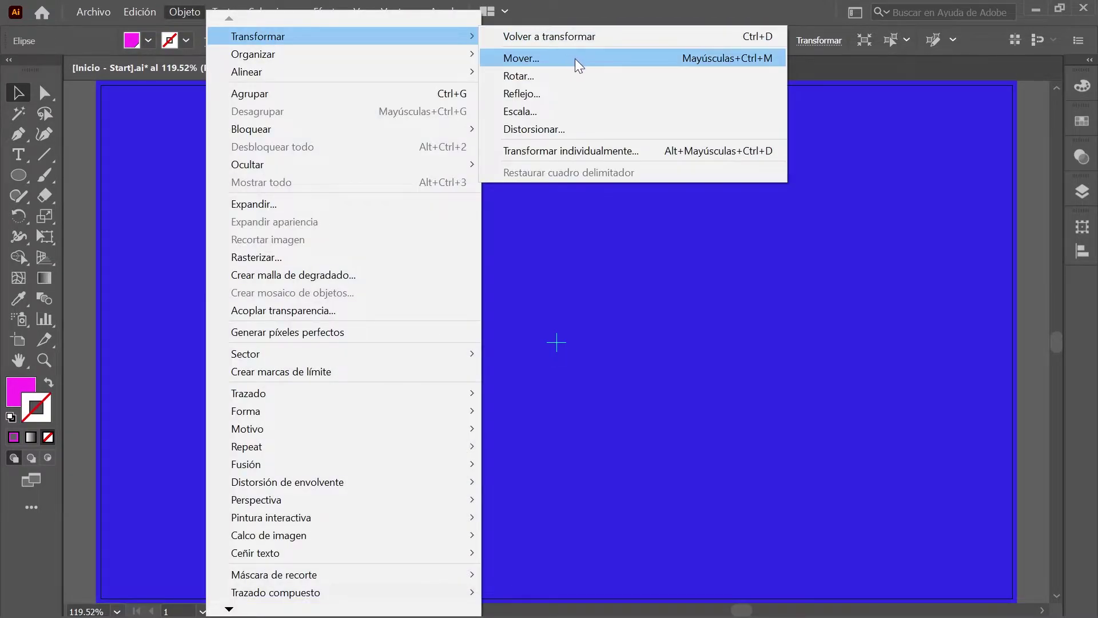
{"action": "left_click", "coordinate": [575, 58]}
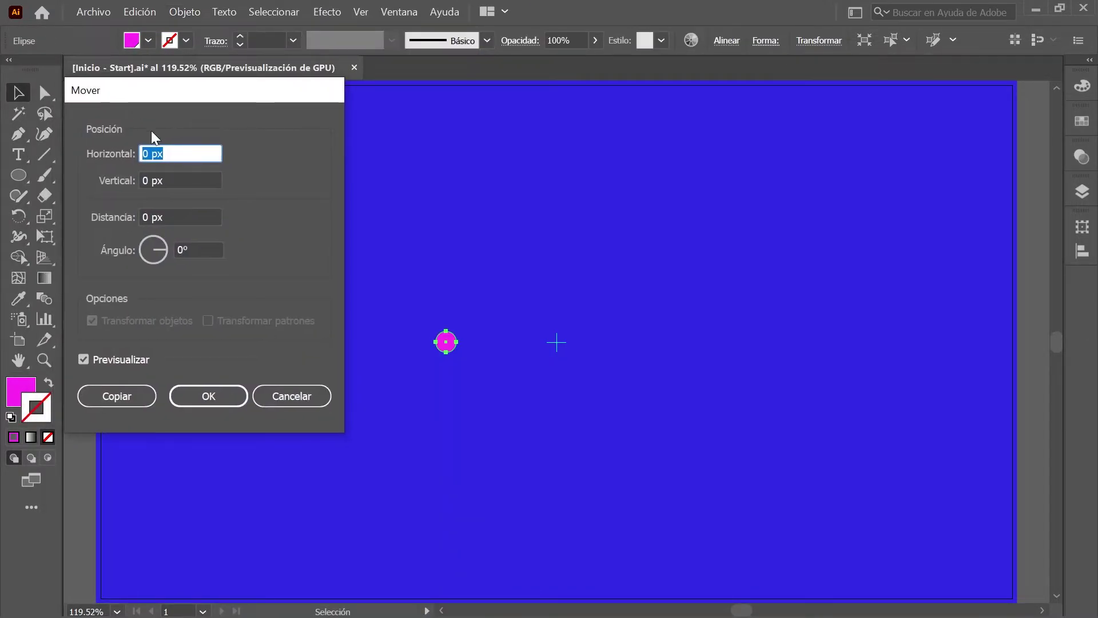
{"action": "type", "text": "483"}
{"action": "key", "text": "Tab"}
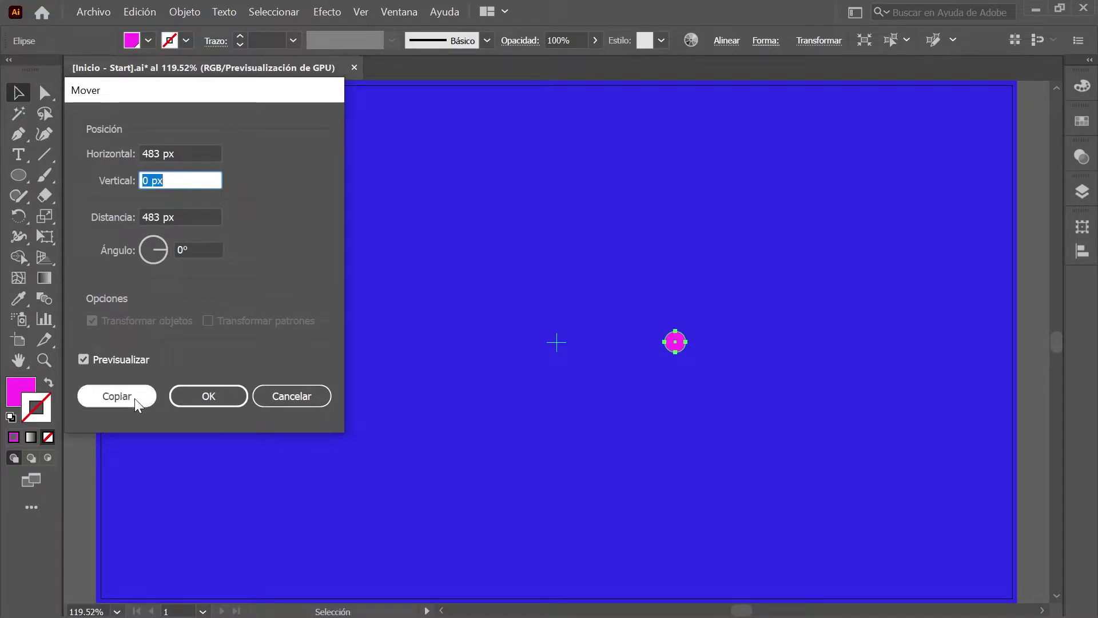
{"action": "left_click", "coordinate": [135, 399]}
{"action": "left_click", "coordinate": [136, 399]}
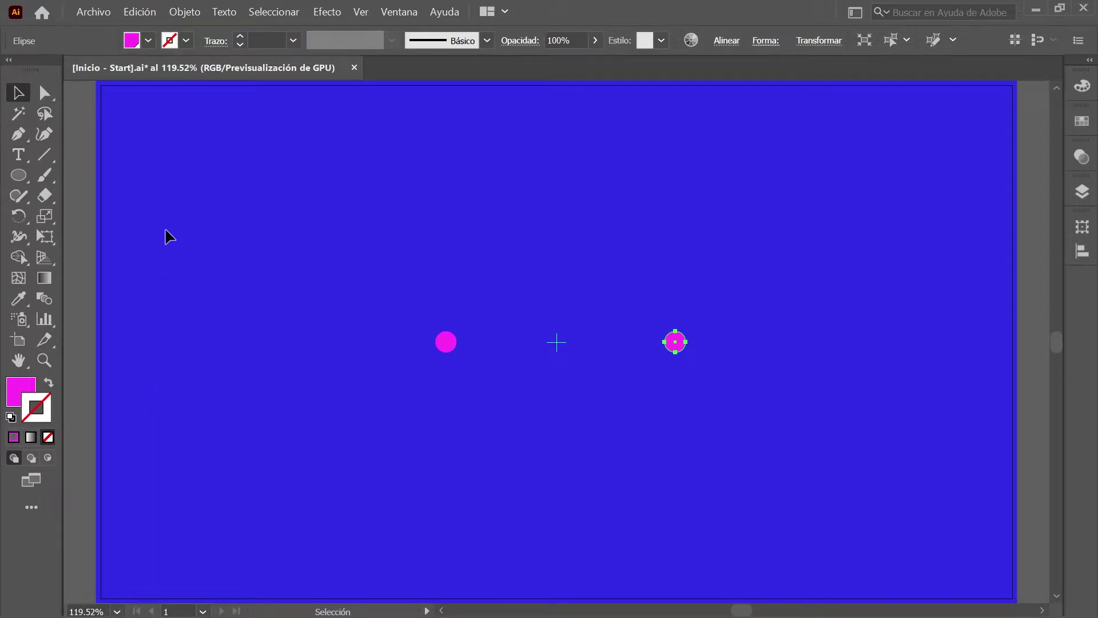
- Scale the right-hand circle uniformly to 21%
{"action": "left_click", "coordinate": [187, 12]}
{"action": "mouse_move", "coordinate": [258, 36]}
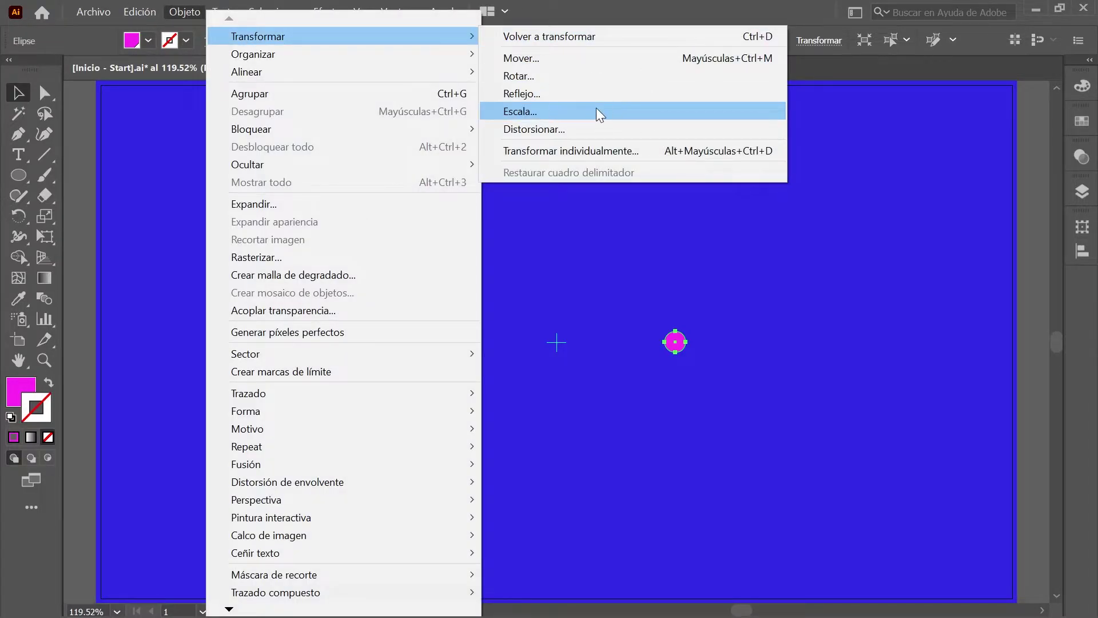
{"action": "left_click", "coordinate": [596, 111]}
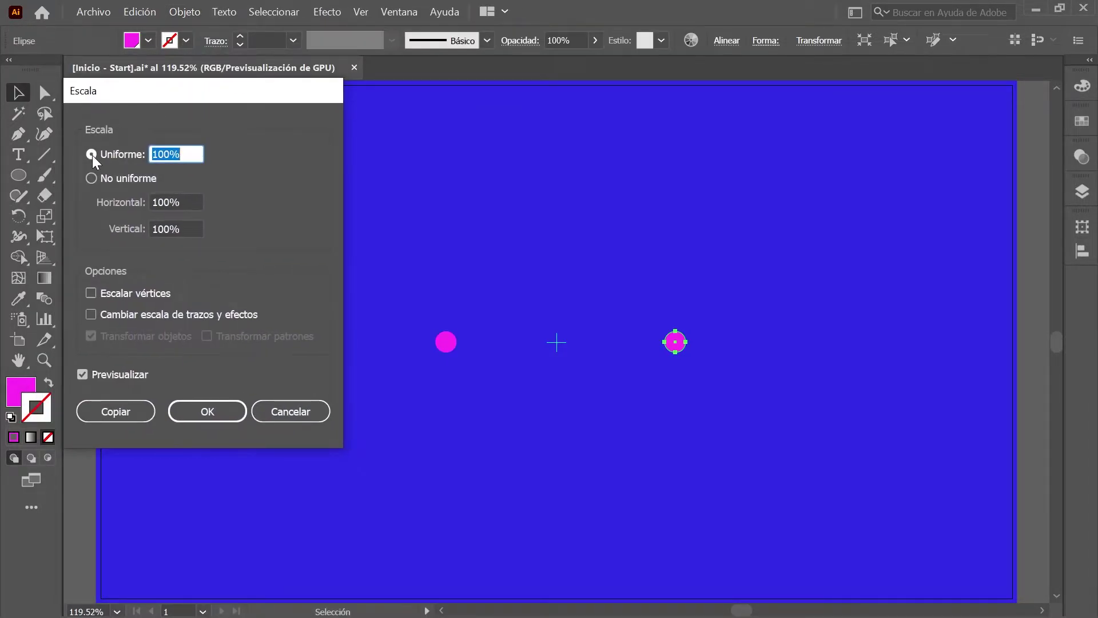
{"action": "type", "text": "21"}
{"action": "left_click", "coordinate": [215, 407]}
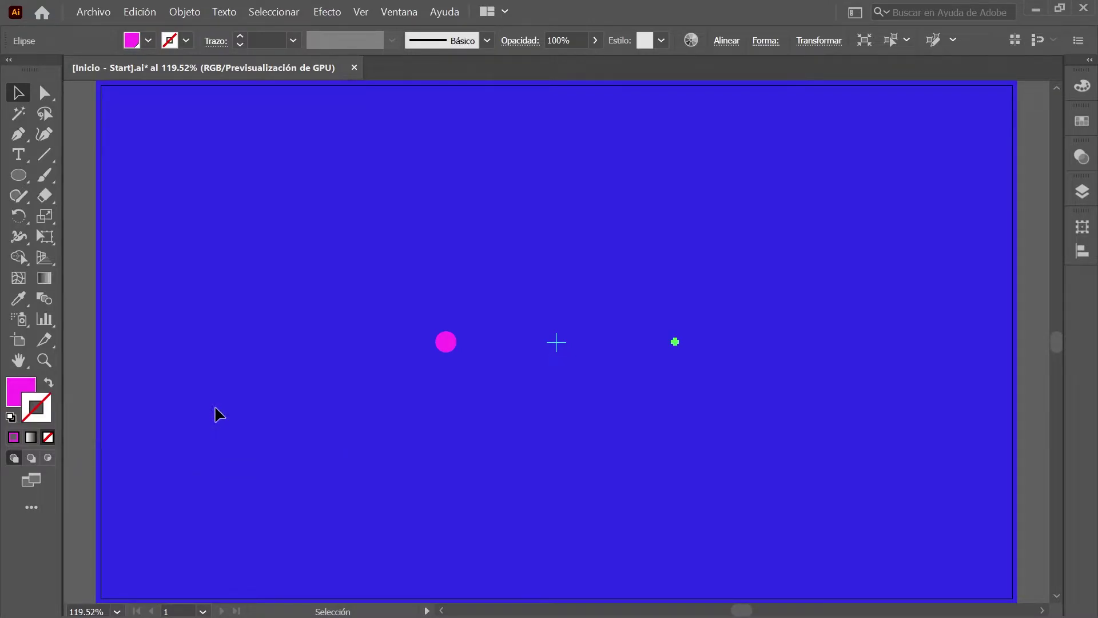
- Set the small dot's opacity to 0% in the Transparencia panel
{"action": "left_click", "coordinate": [1082, 156]}
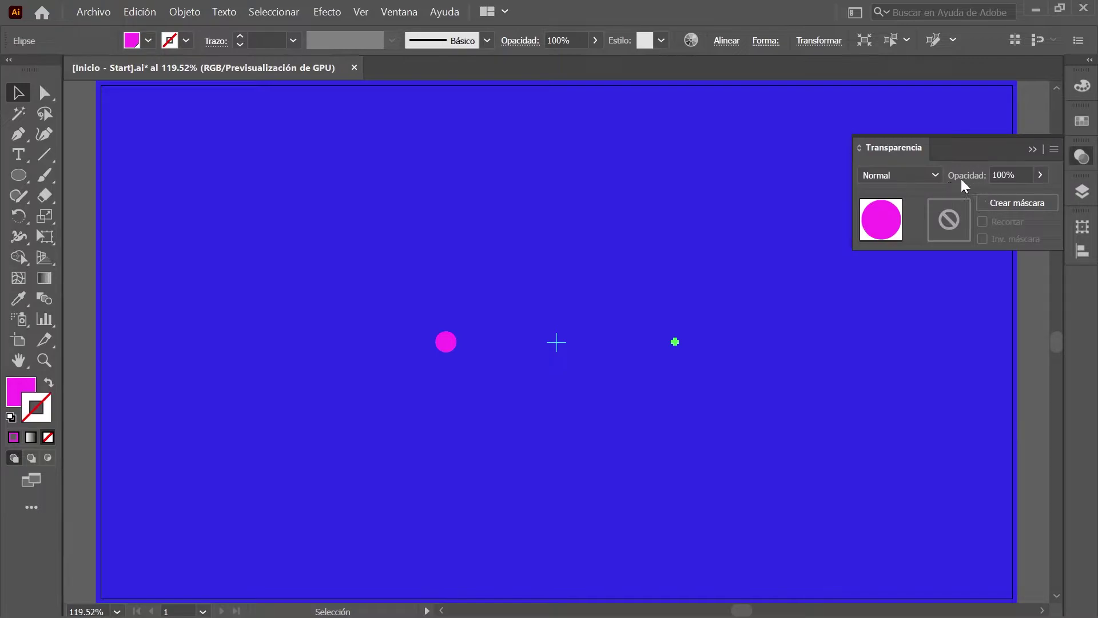
{"action": "left_click", "coordinate": [1009, 175]}
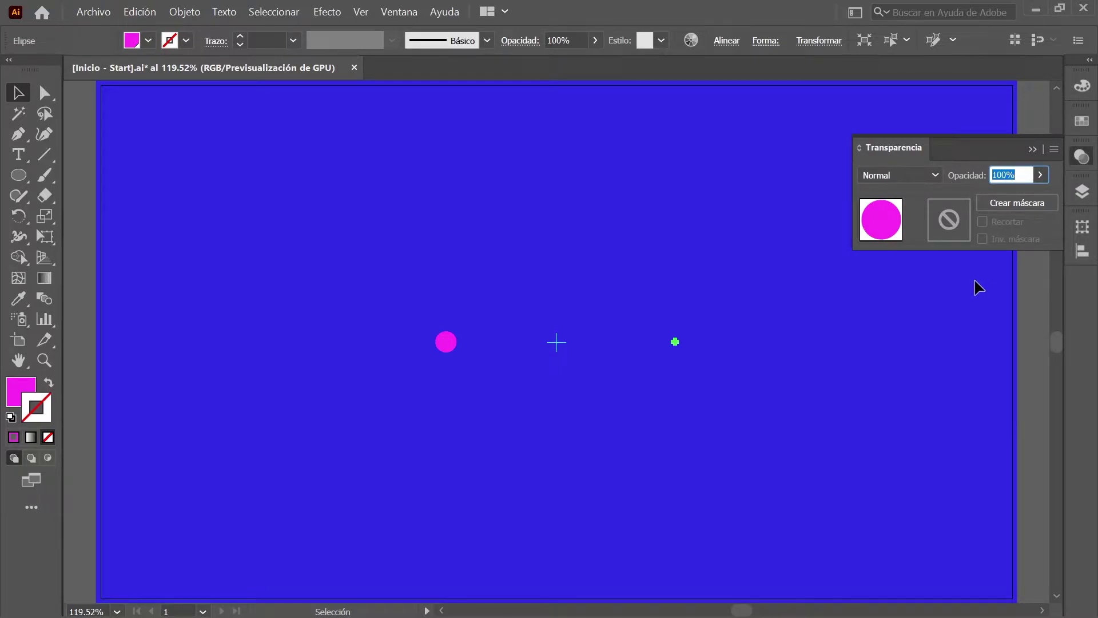
{"action": "type", "text": "0"}
{"action": "key", "text": "Return"}
{"action": "left_click", "coordinate": [1082, 159]}
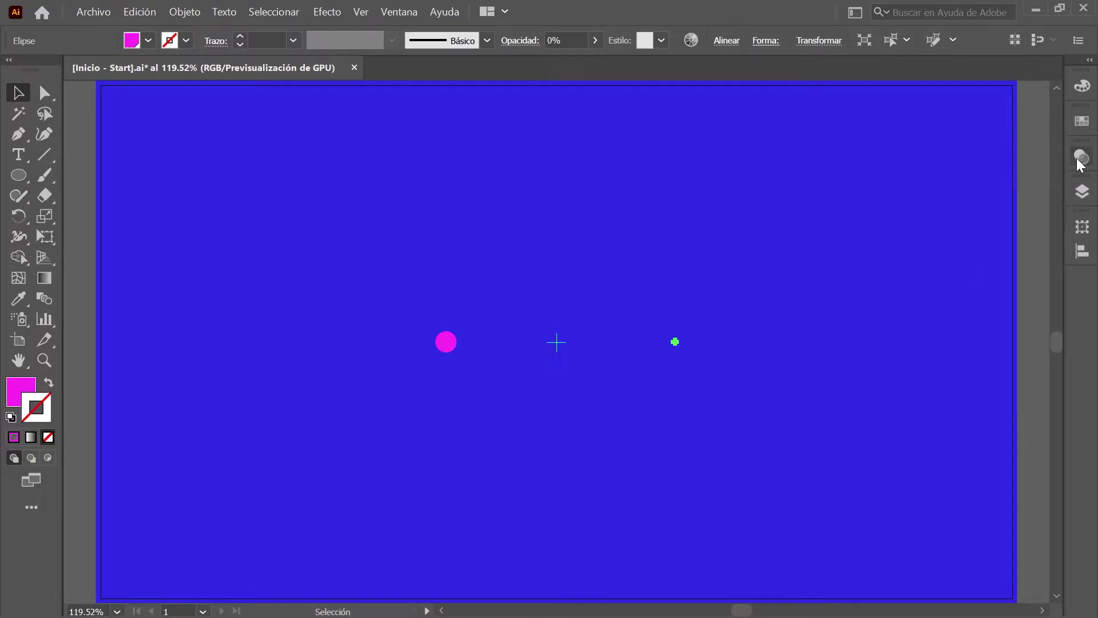
- Select all objects and blend the big circle into the small dot
{"action": "left_click", "coordinate": [275, 16]}
{"action": "left_click", "coordinate": [350, 30]}
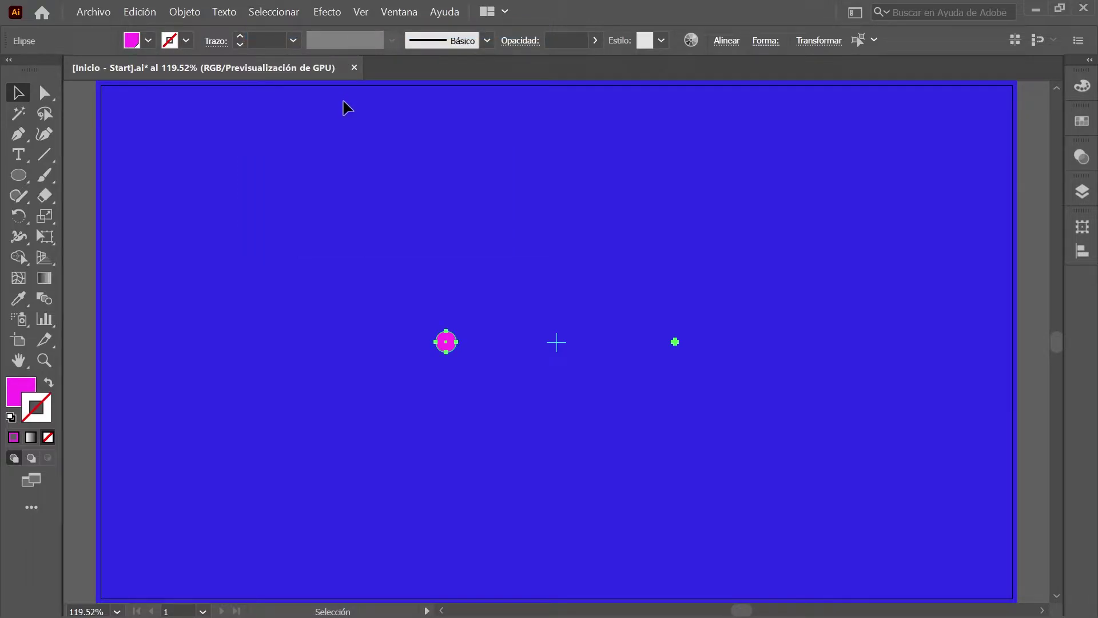
{"action": "left_click", "coordinate": [184, 12]}
{"action": "mouse_move", "coordinate": [343, 465]}
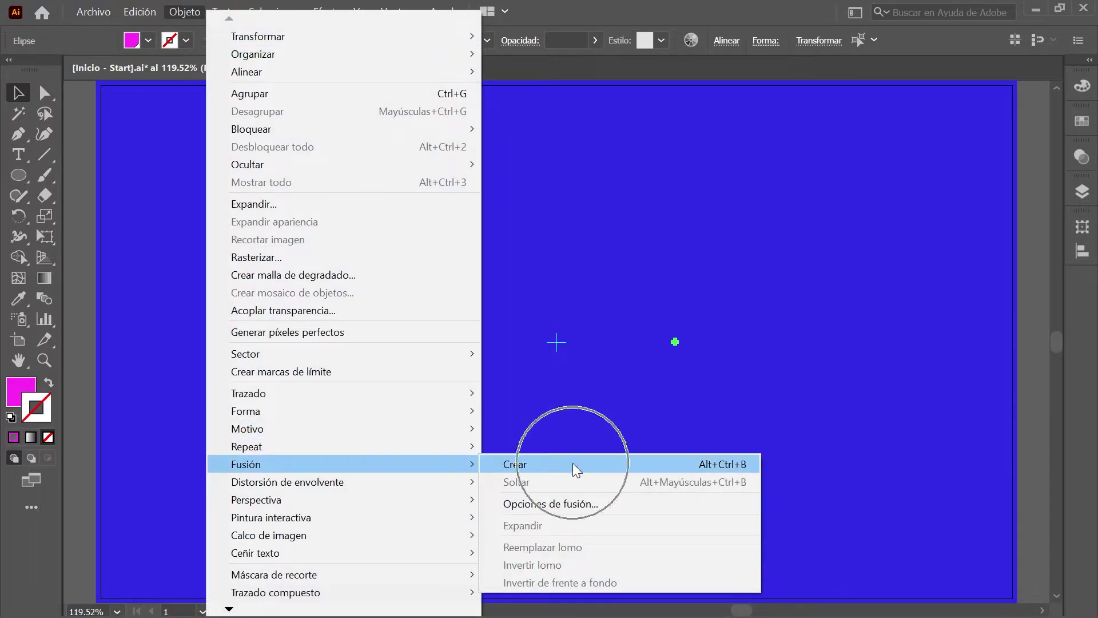
{"action": "left_click", "coordinate": [572, 464]}
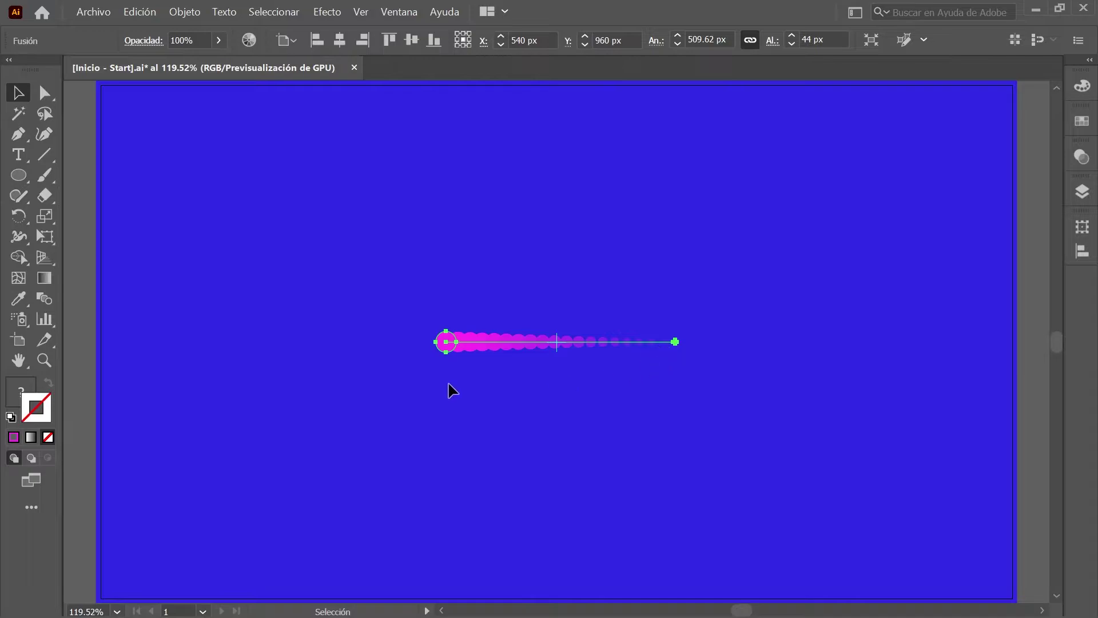
- Change the blend spacing to 15 specified steps
{"action": "left_click", "coordinate": [185, 14]}
{"action": "mouse_move", "coordinate": [245, 464]}
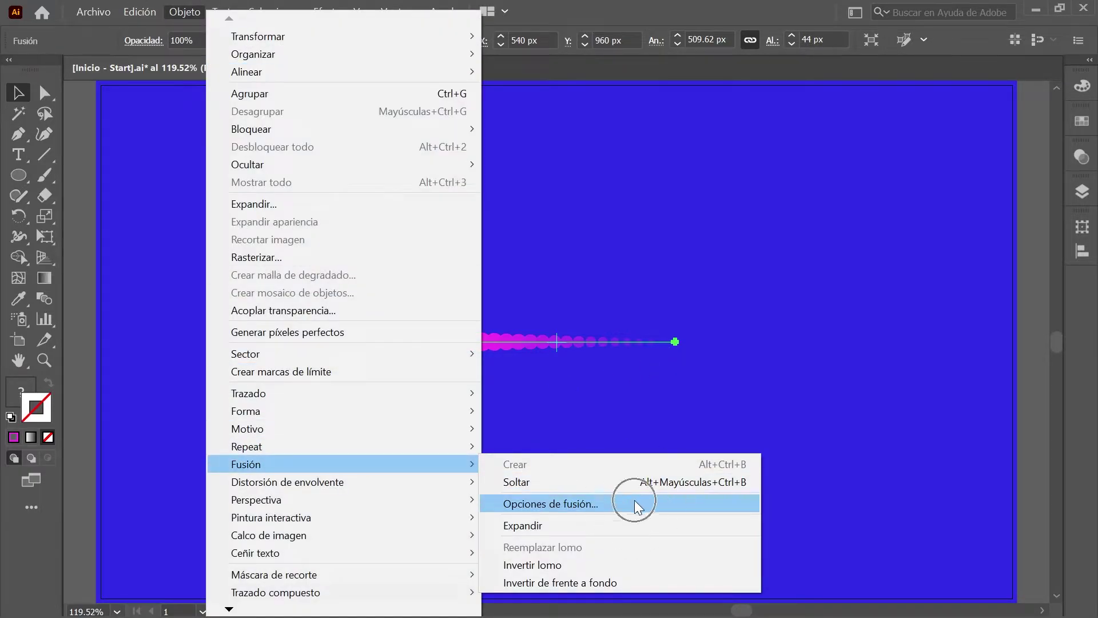
{"action": "left_click", "coordinate": [633, 504]}
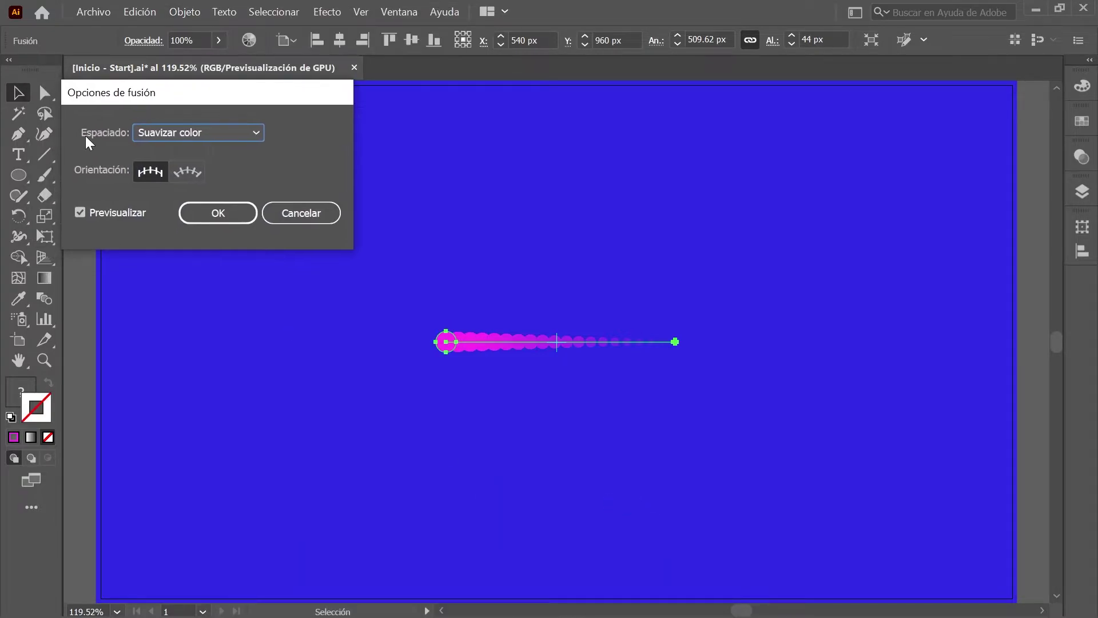
{"action": "left_click", "coordinate": [211, 134]}
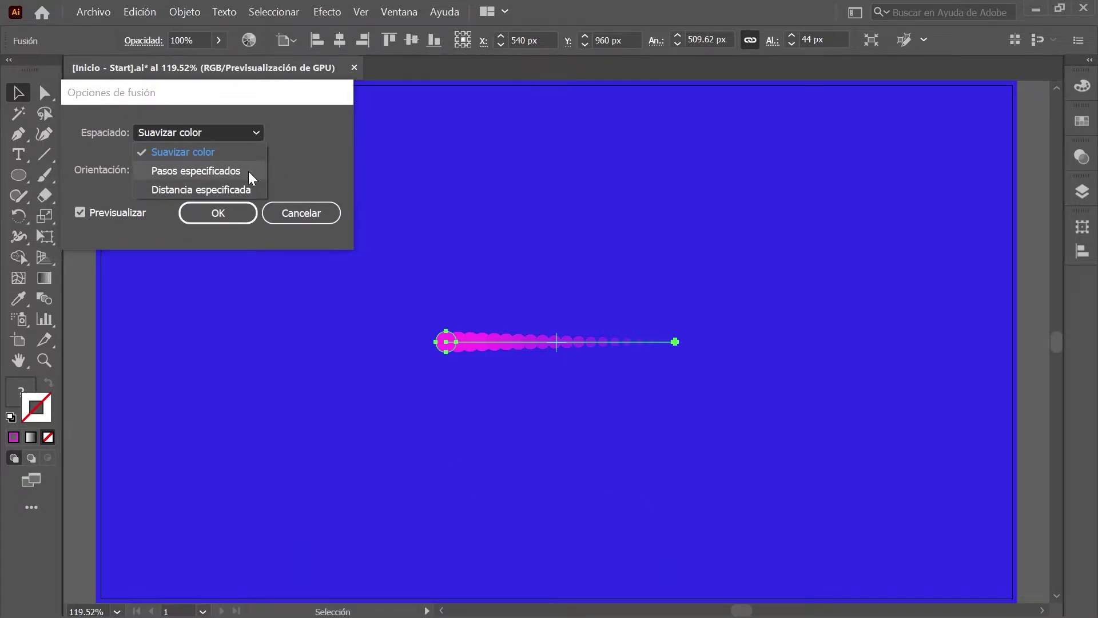
{"action": "left_click", "coordinate": [248, 171]}
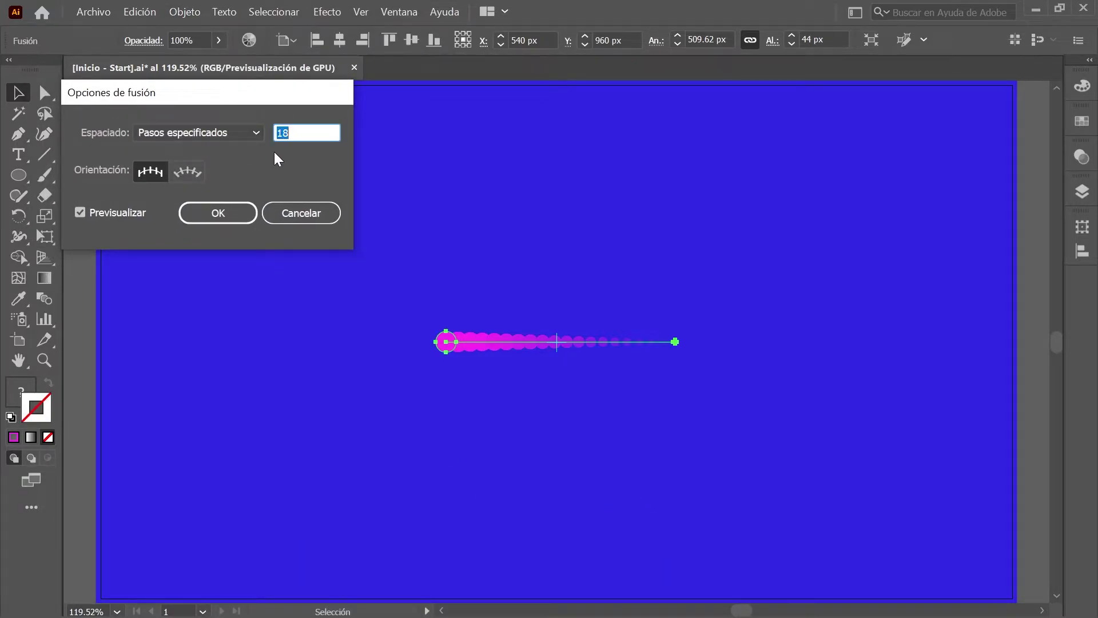
{"action": "left_click", "coordinate": [244, 211]}
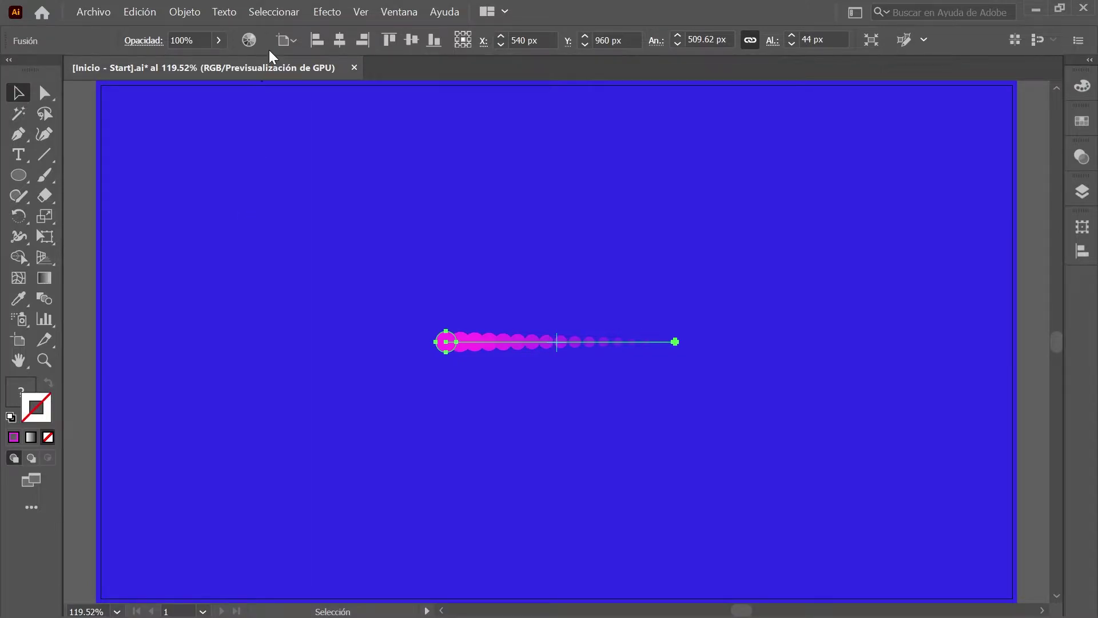
{"action": "left_click", "coordinate": [273, 15]}
{"action": "left_click", "coordinate": [273, 16]}
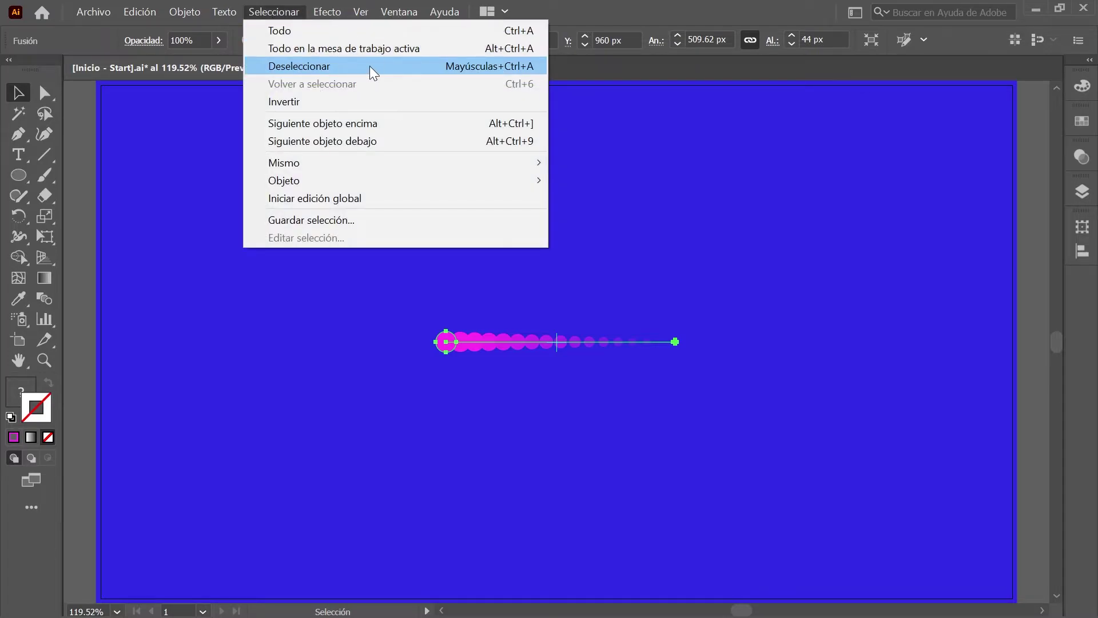
- Draw a 966 × 966 px magenta circle centred on the artboard over the dots
{"action": "left_click", "coordinate": [370, 67]}
{"action": "left_click", "coordinate": [23, 175]}
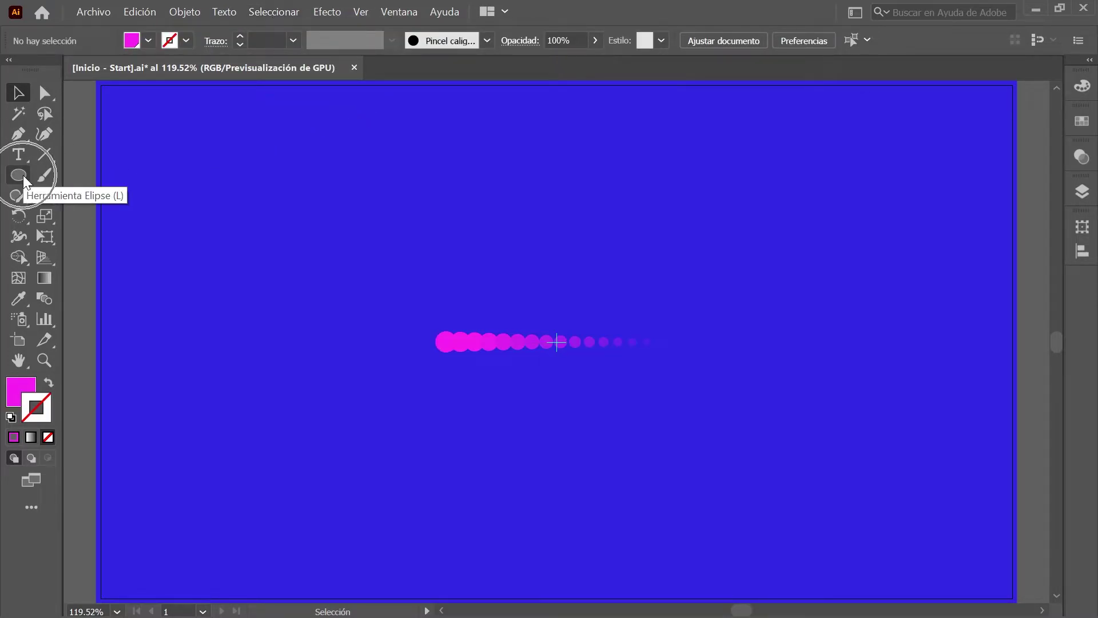
{"action": "left_click", "coordinate": [22, 175]}
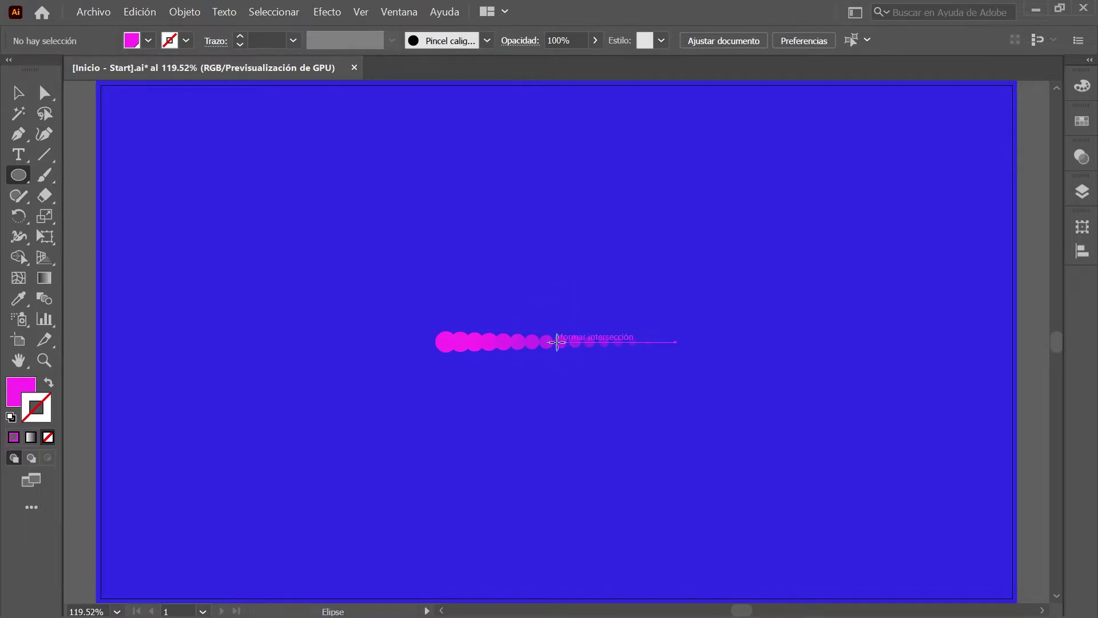
{"action": "key", "text": "alt"}
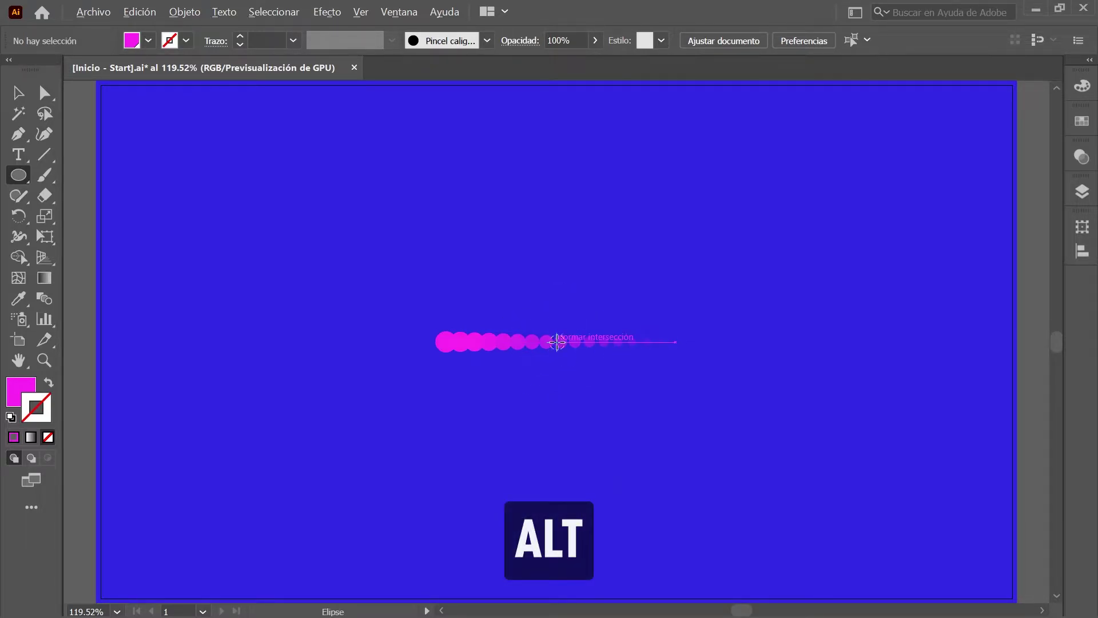
{"action": "left_click", "coordinate": [557, 342], "text": "alt"}
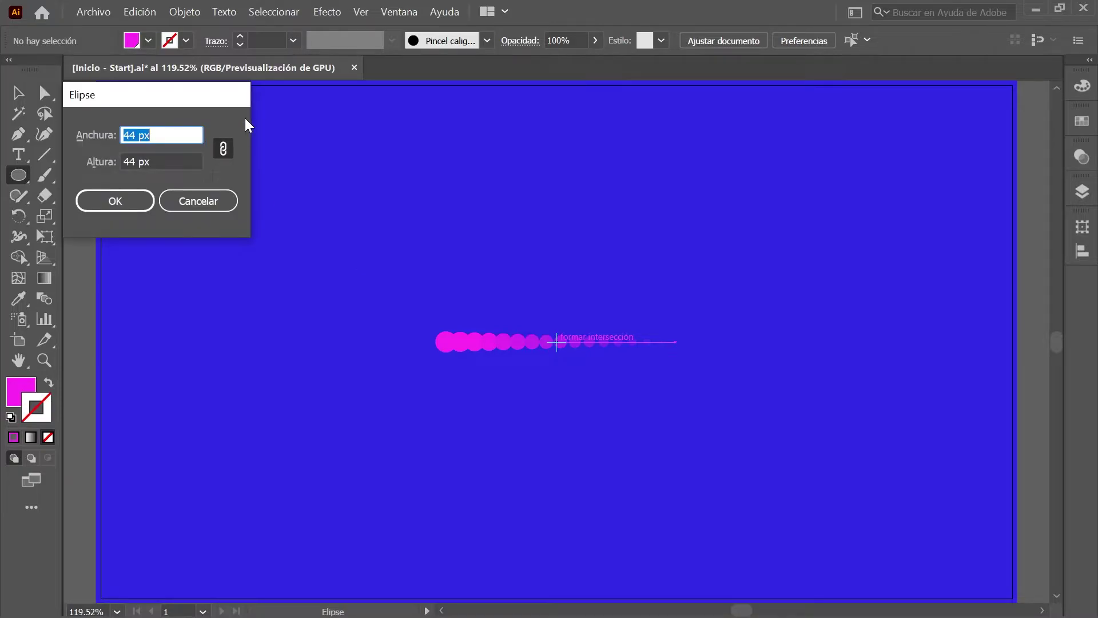
{"action": "left_click", "coordinate": [125, 204]}
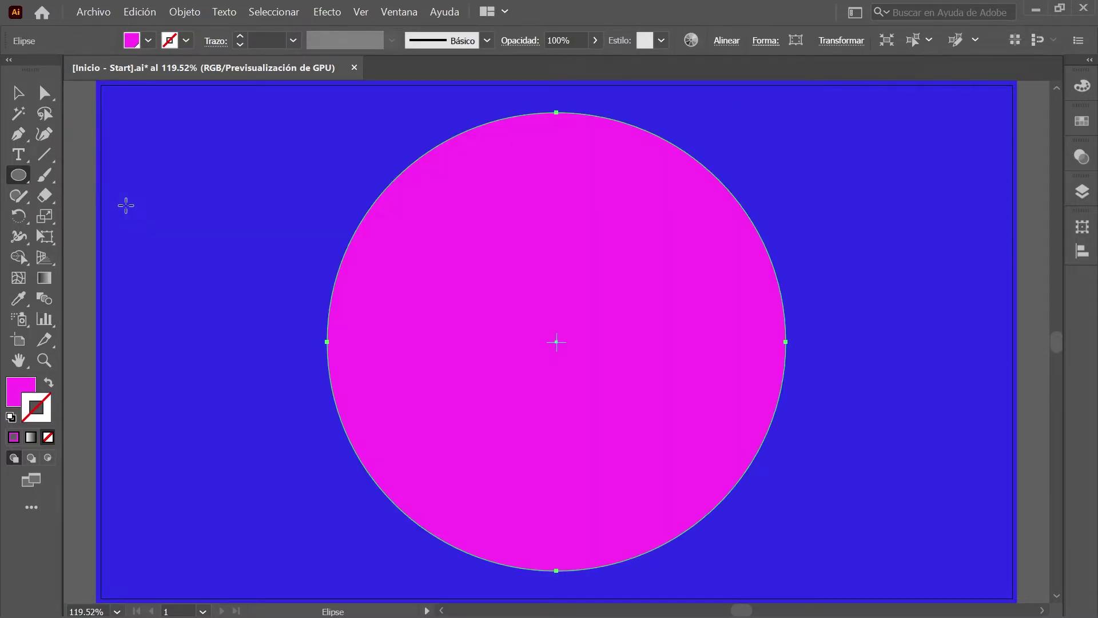
{"action": "left_click", "coordinate": [18, 93]}
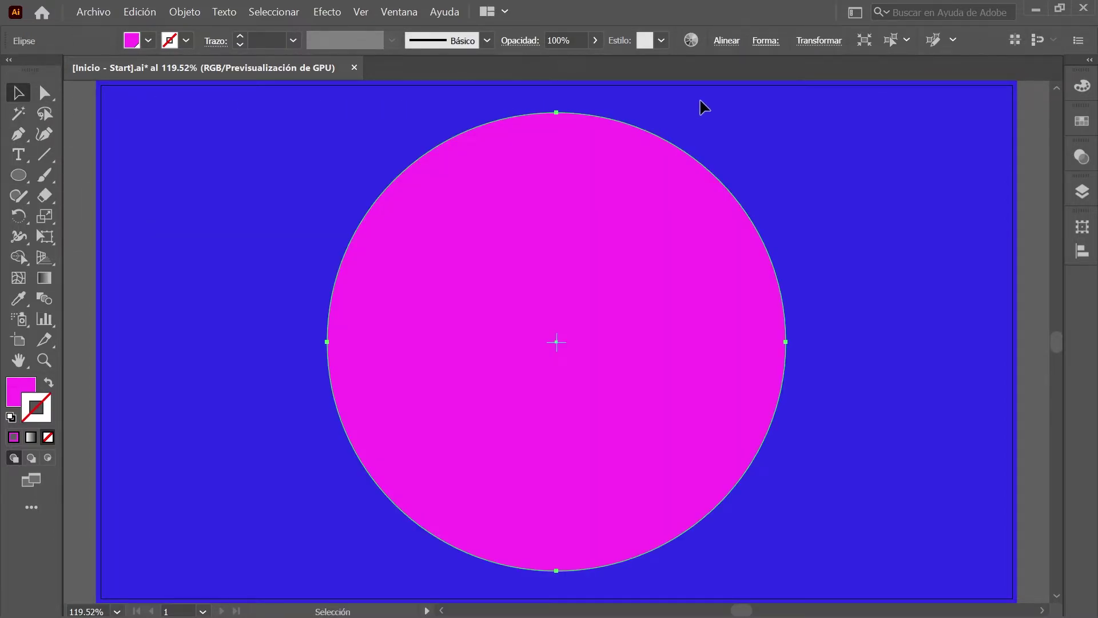
- Swap the circle to a magenta outline and delete its lower-left anchors, leaving a quarter arc
{"action": "left_click", "coordinate": [1083, 86]}
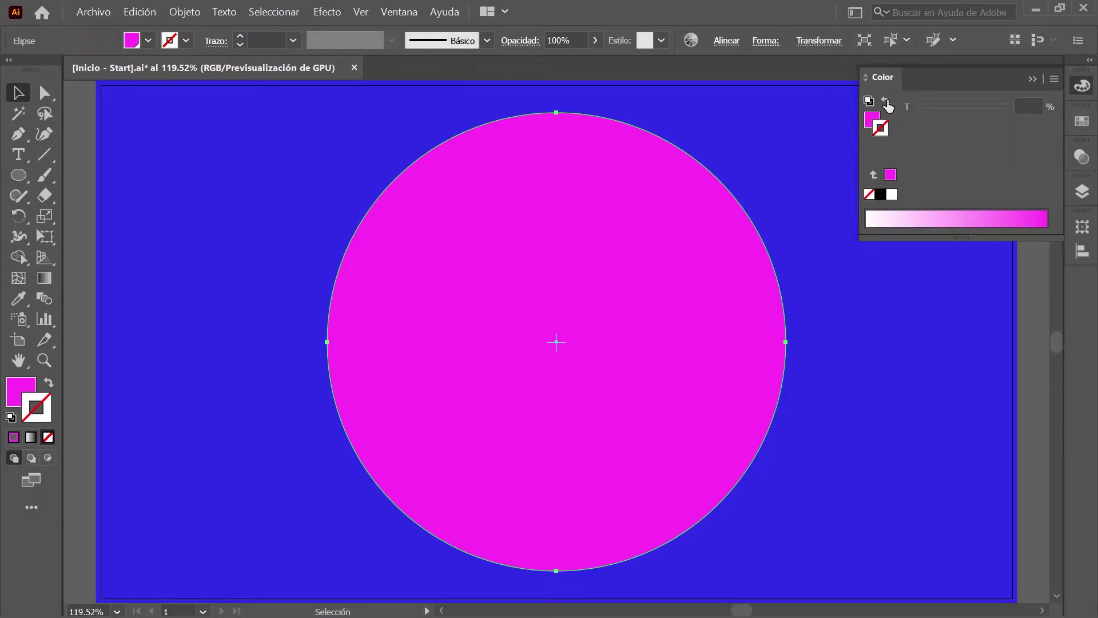
{"action": "left_click", "coordinate": [886, 103]}
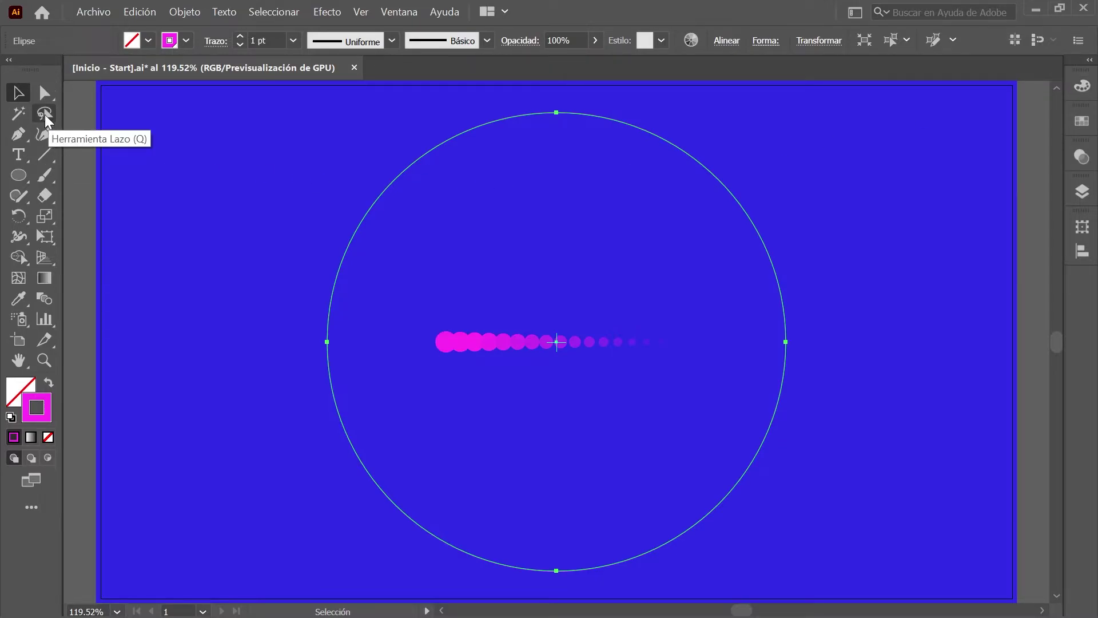
{"action": "left_click", "coordinate": [44, 114]}
{"action": "mouse_move", "coordinate": [283, 373]}
{"action": "left_mouse_down"}
{"action": "mouse_move", "coordinate": [350, 351]}
{"action": "mouse_move", "coordinate": [424, 485]}
{"action": "mouse_move", "coordinate": [556, 554]}
{"action": "mouse_move", "coordinate": [509, 588]}
{"action": "mouse_move", "coordinate": [380, 518]}
{"action": "mouse_move", "coordinate": [282, 378]}
{"action": "left_mouse_up"}
{"action": "key", "text": "Delete"}
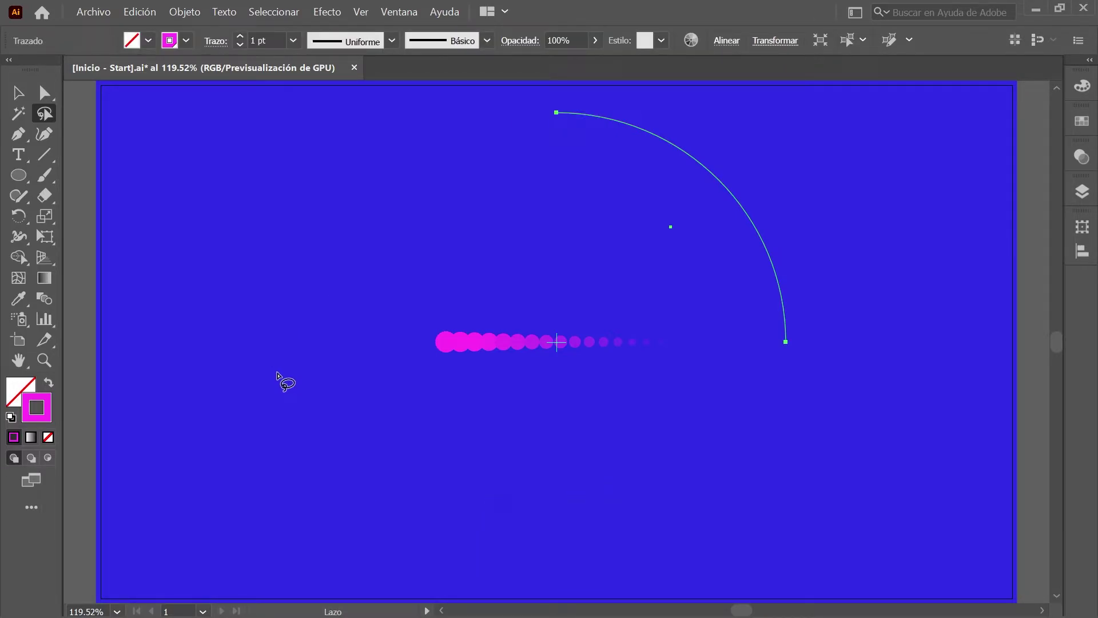
{"action": "left_click", "coordinate": [19, 93]}
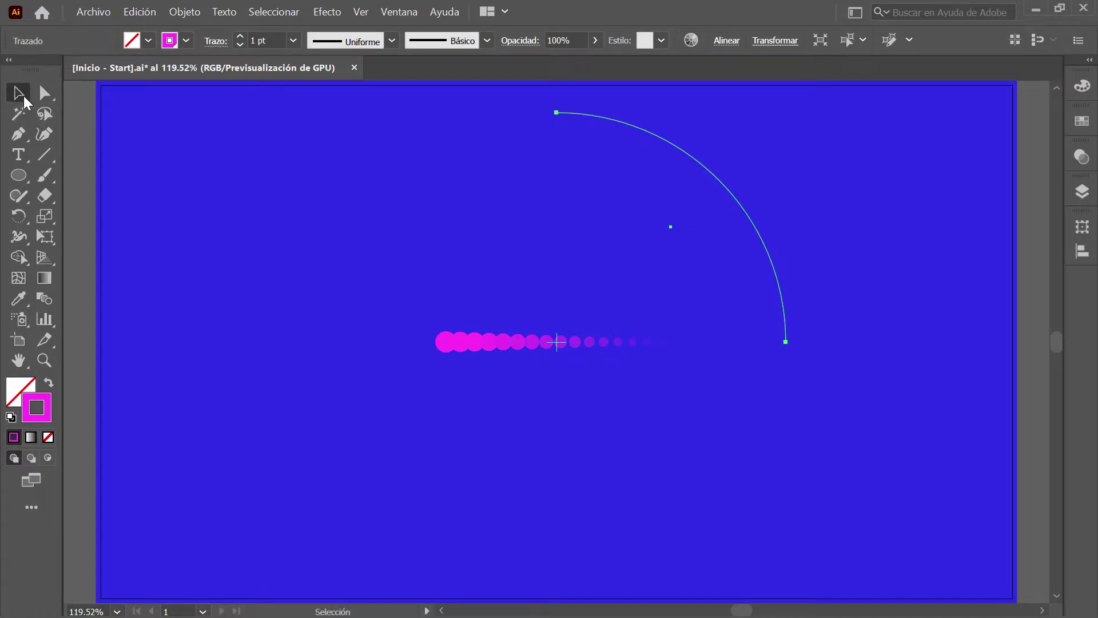
- Select the dot blend and arc, then replace the blend's spine with the quarter arc
{"action": "left_click", "coordinate": [280, 14]}
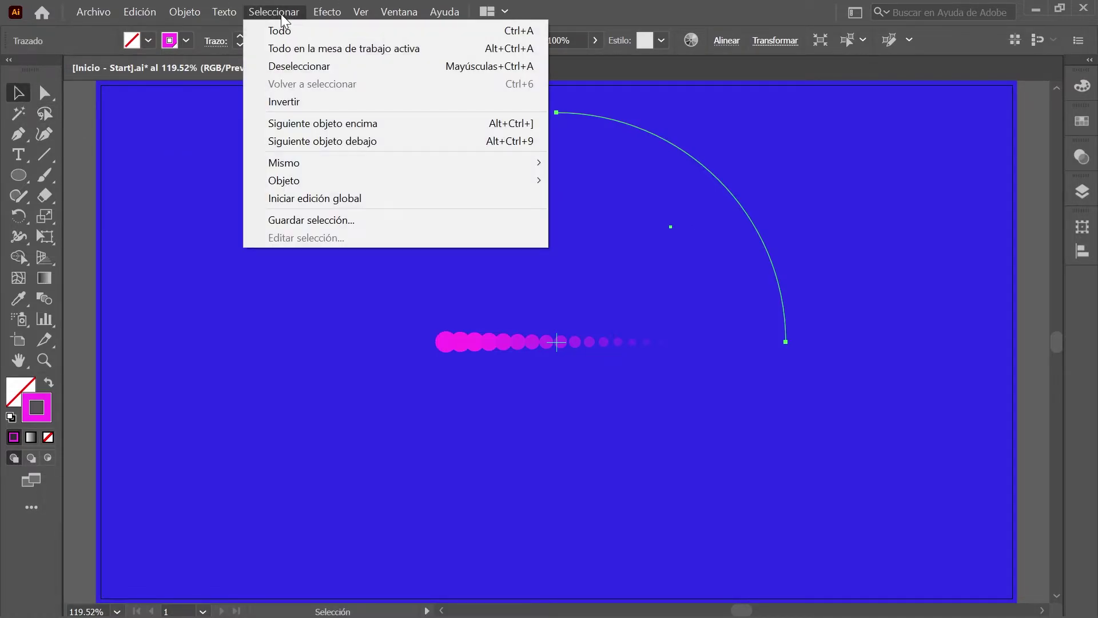
{"action": "left_click", "coordinate": [406, 30]}
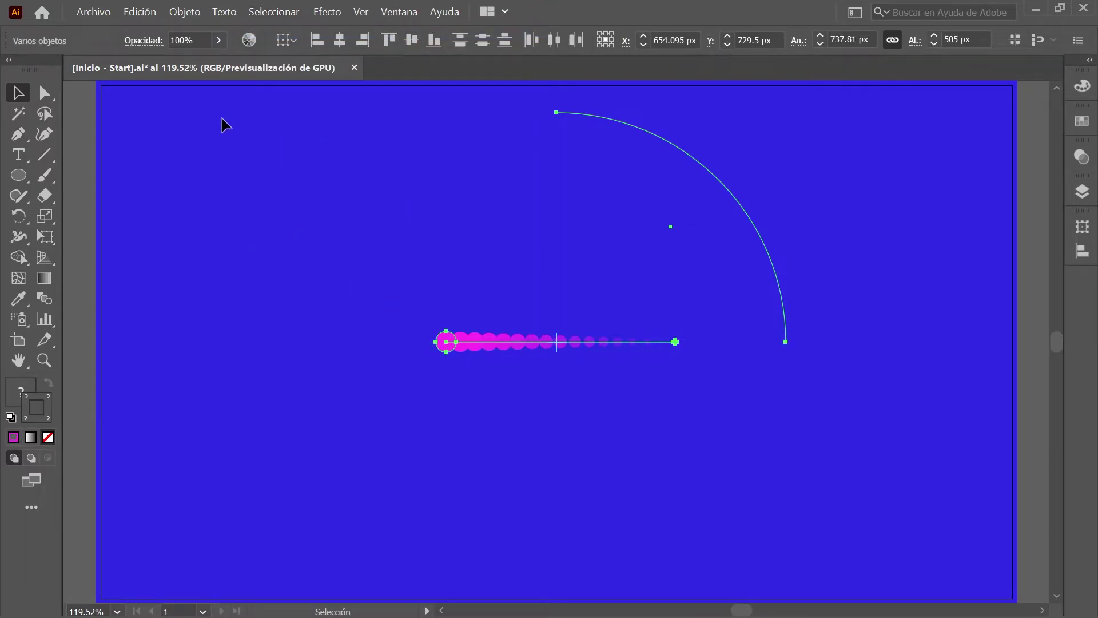
{"action": "left_click", "coordinate": [185, 12]}
{"action": "left_click", "coordinate": [671, 547]}
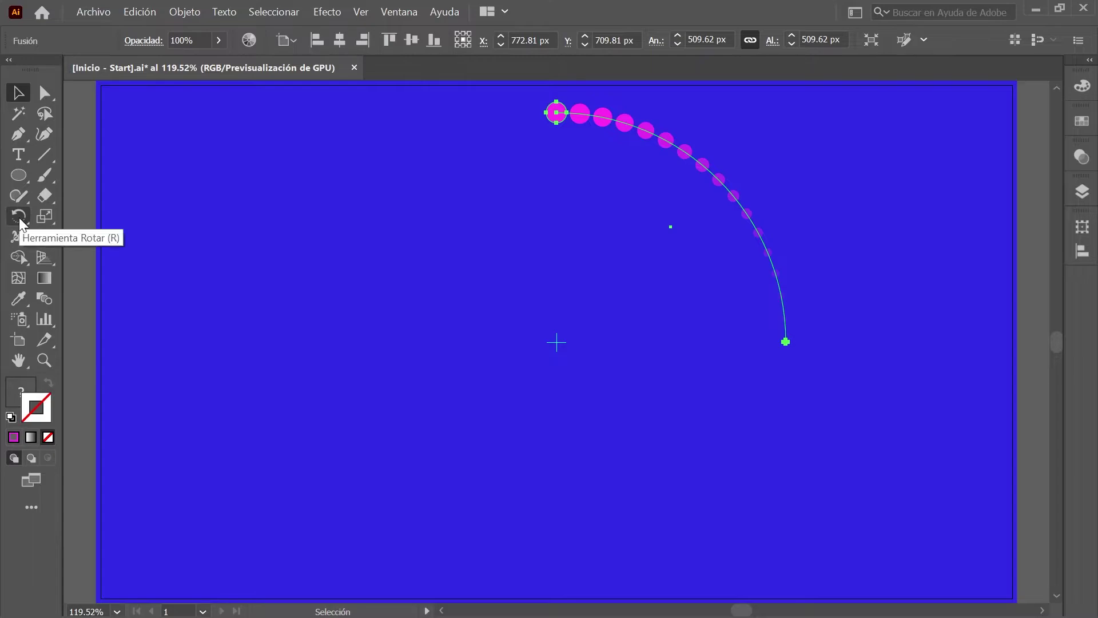
- Copy the dot arc rotated -90° around the artboard centre, repeating to close the ring
{"action": "left_click", "coordinate": [19, 217]}
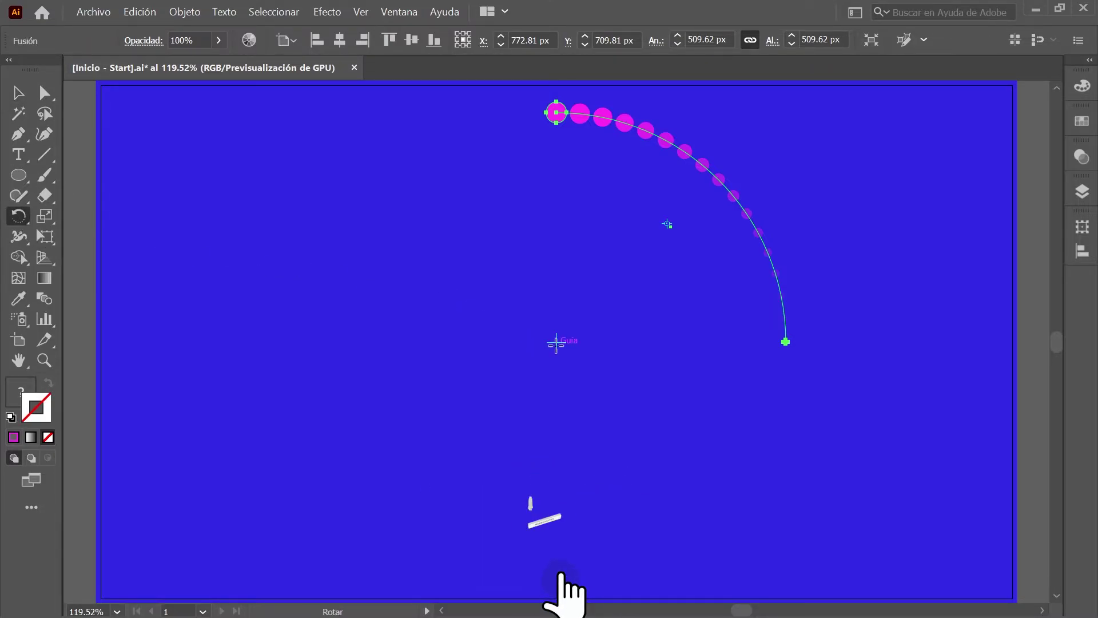
{"action": "left_click", "coordinate": [557, 342]}
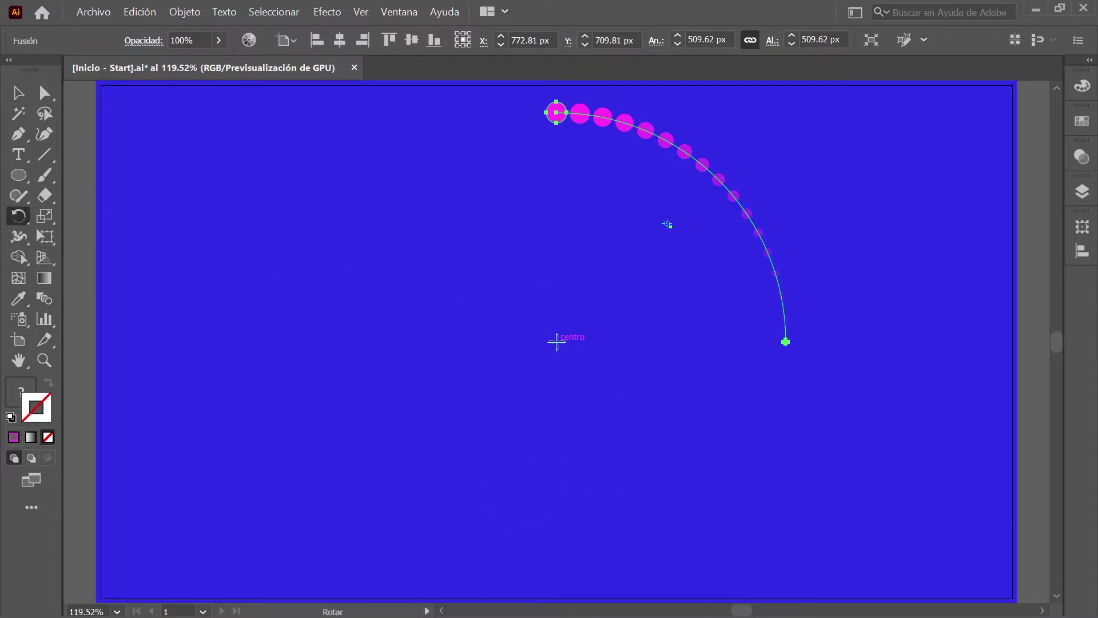
{"action": "key", "text": "alt"}
{"action": "left_click", "coordinate": [556, 343], "text": "alt"}
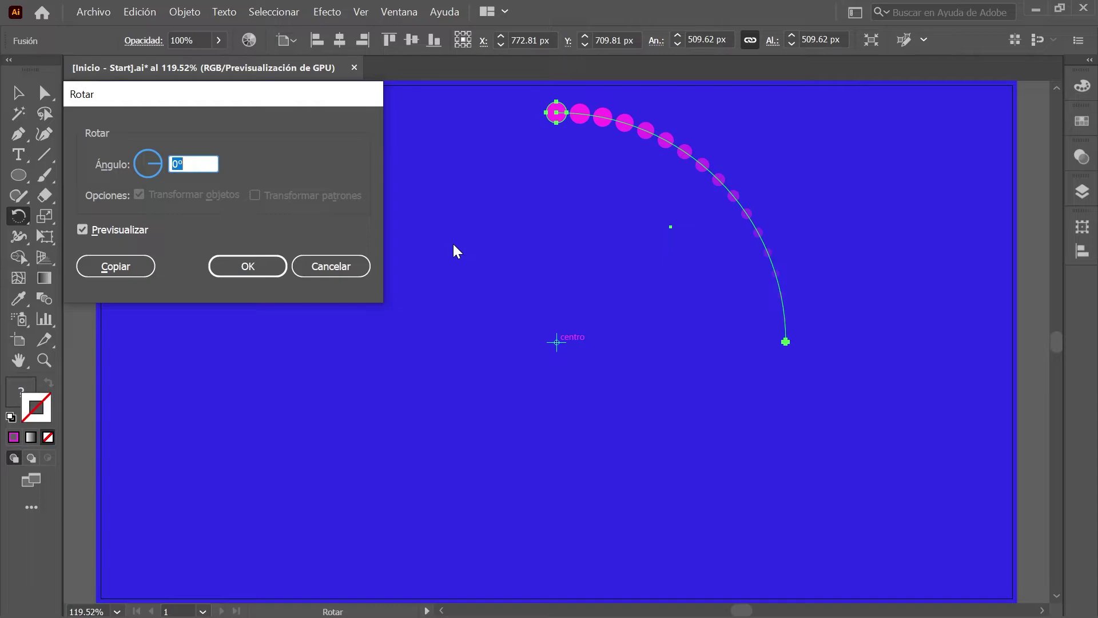
{"action": "type", "text": "-90"}
{"action": "key", "text": "Tab"}
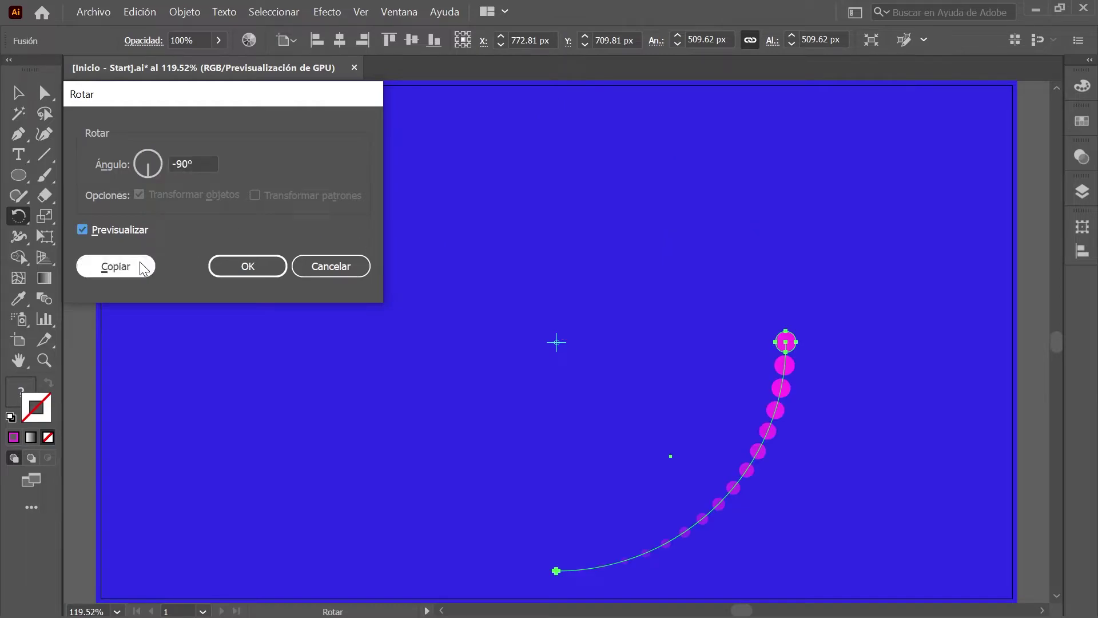
{"action": "left_click", "coordinate": [142, 267]}
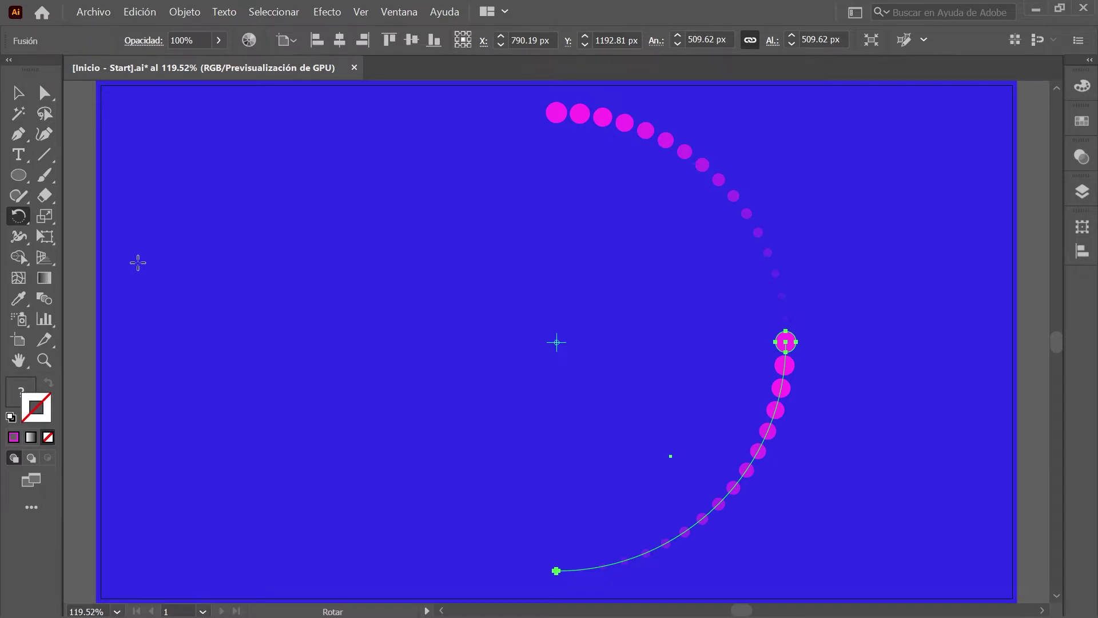
{"action": "key", "text": "ctrl+d"}
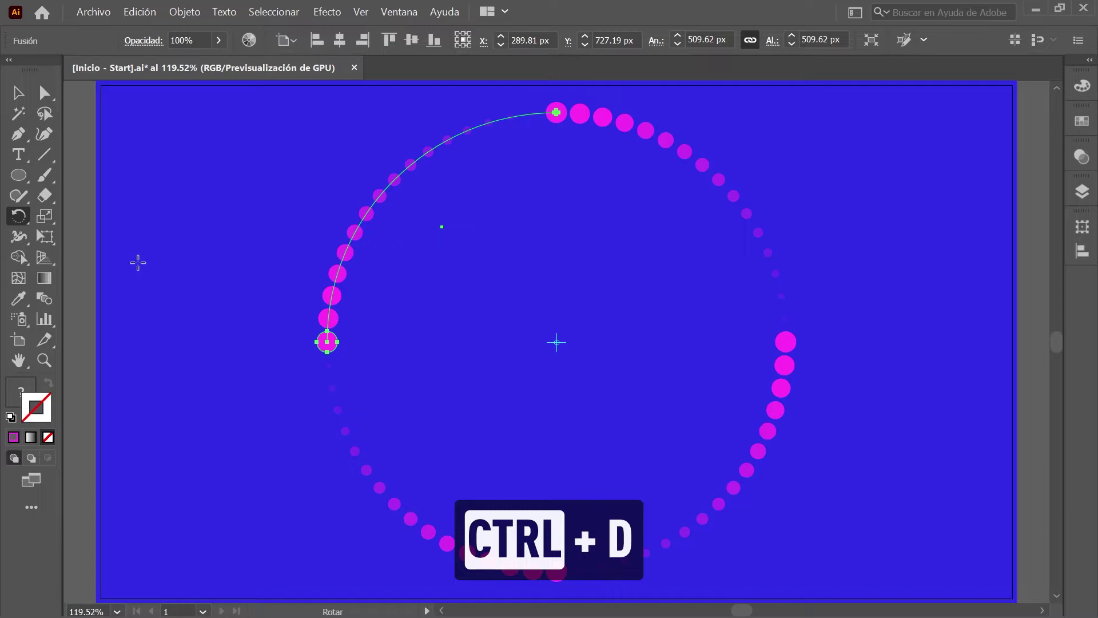
{"action": "left_click", "coordinate": [18, 94]}
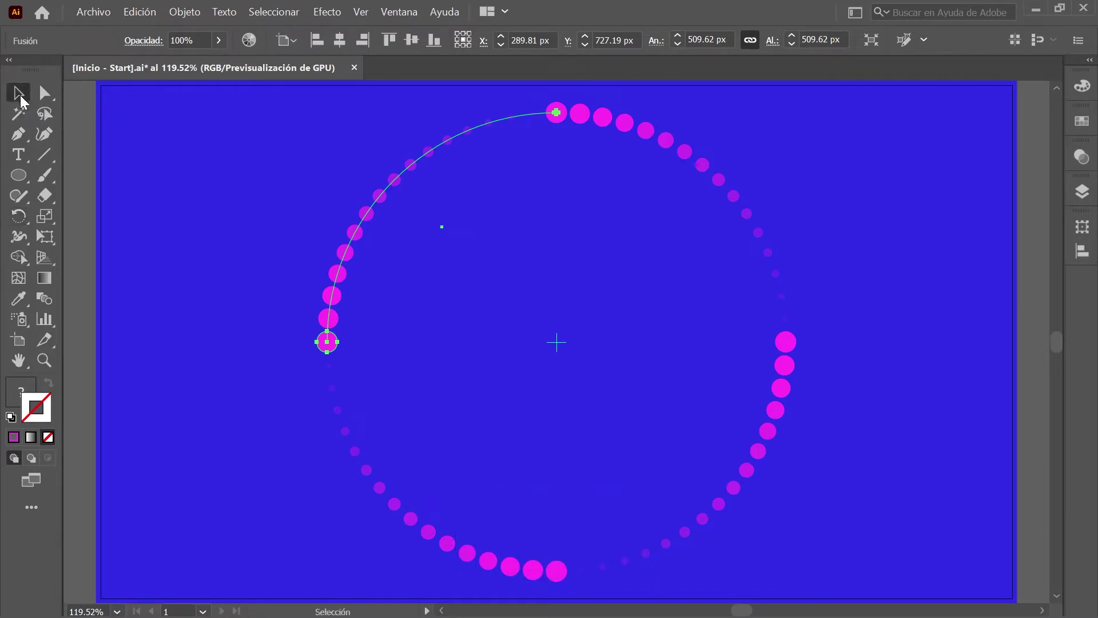
- Select all four dot arcs and group them into a single object
{"action": "left_click", "coordinate": [281, 14]}
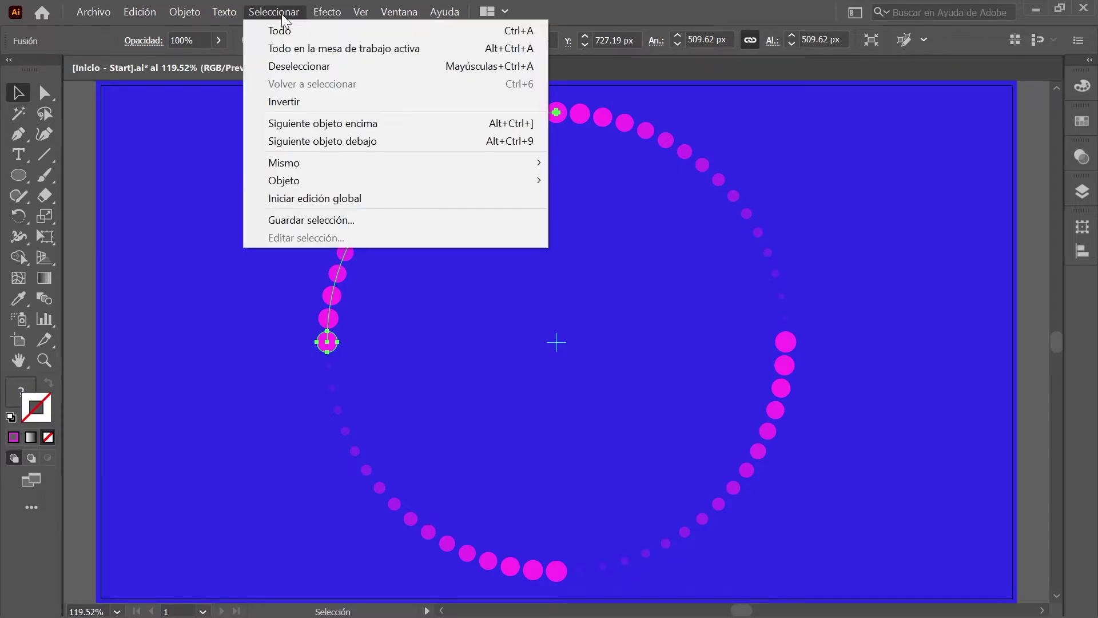
{"action": "left_click", "coordinate": [399, 30]}
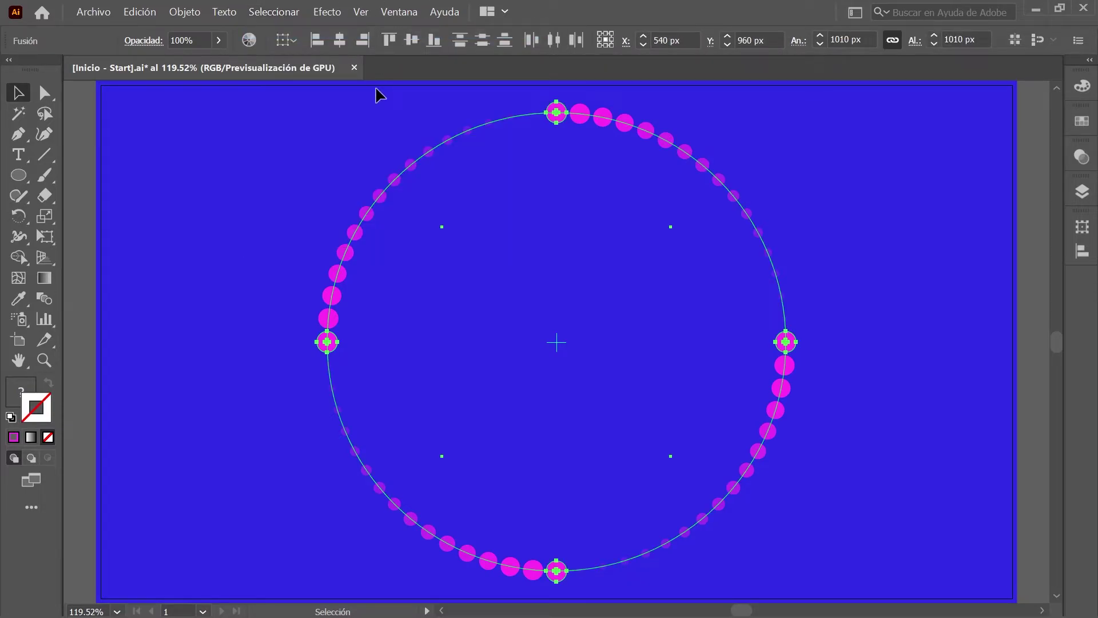
{"action": "left_click", "coordinate": [190, 12]}
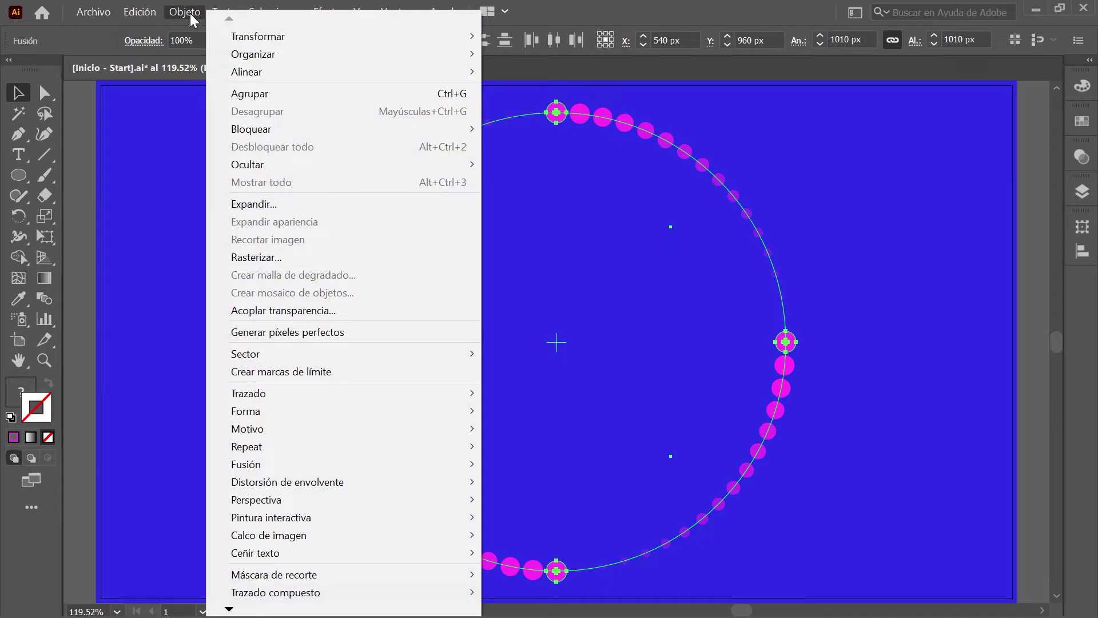
{"action": "left_click", "coordinate": [324, 93]}
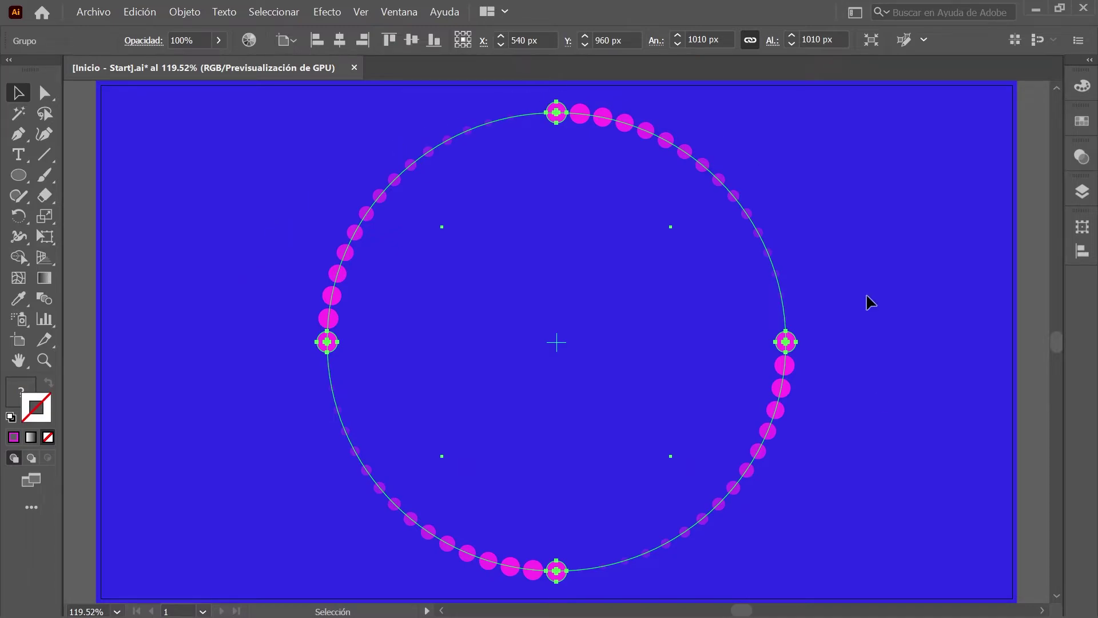
{"action": "left_click", "coordinate": [331, 12]}
{"action": "mouse_move", "coordinate": [440, 166]}
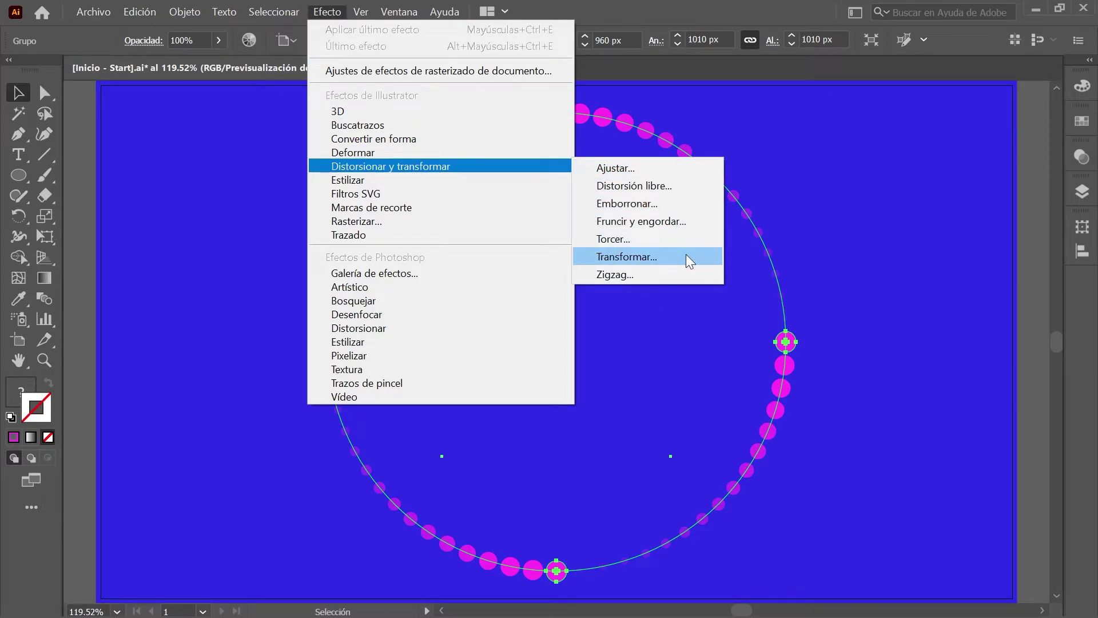
- Apply a Transform effect with 90% scale, -10° rotation and 30 copies to the dot ring
{"action": "left_click", "coordinate": [686, 254]}
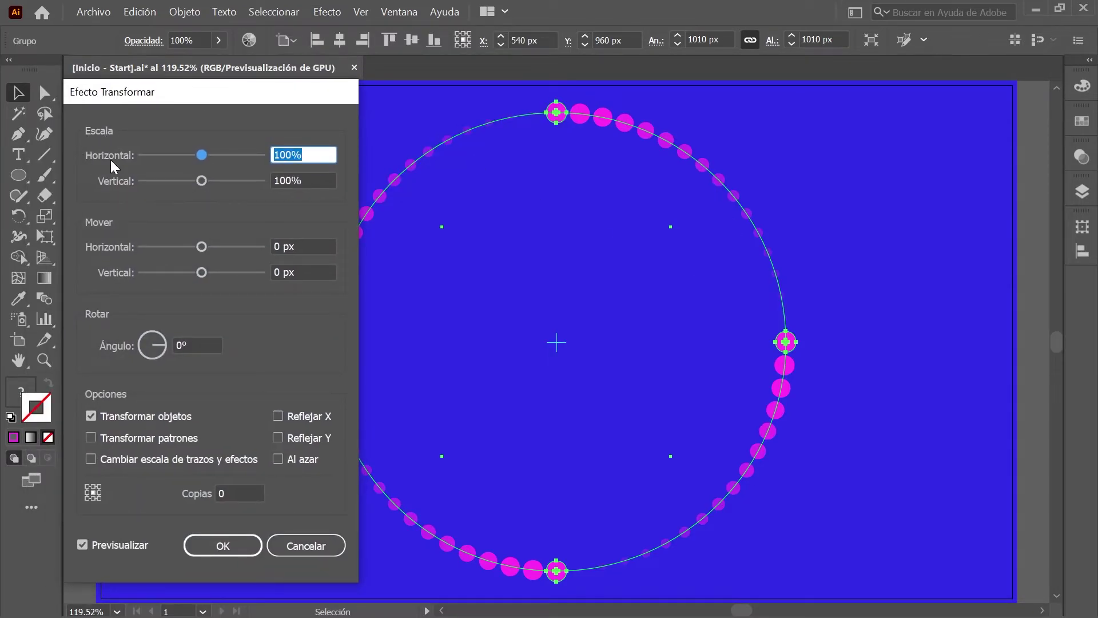
{"action": "type", "text": "90"}
{"action": "key", "text": "Tab"}
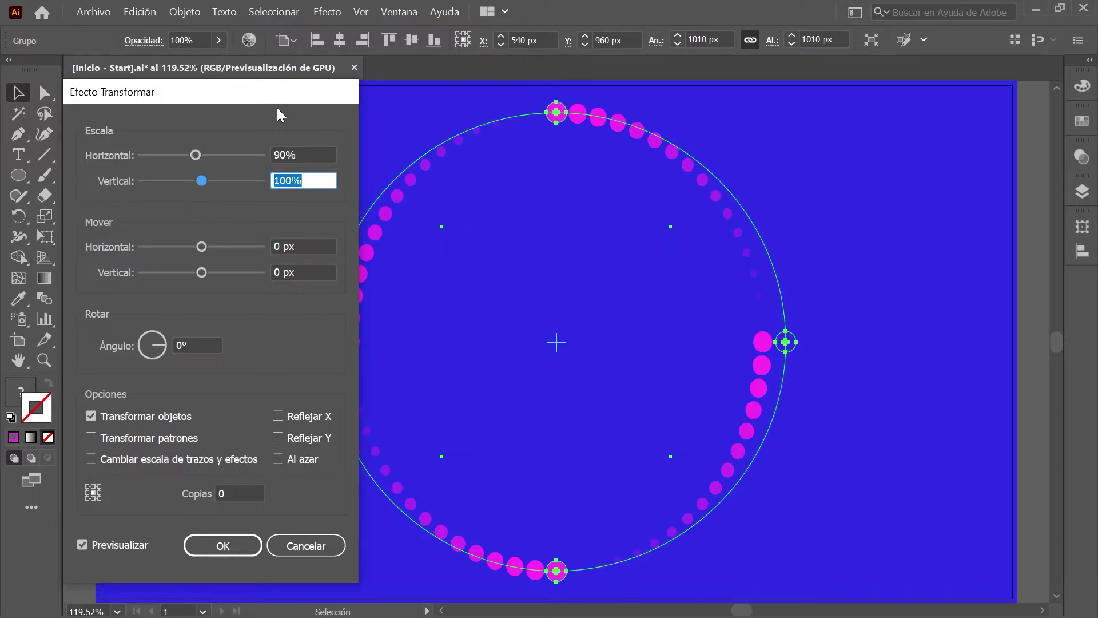
{"action": "type", "text": "90"}
{"action": "key", "text": "Tab"}
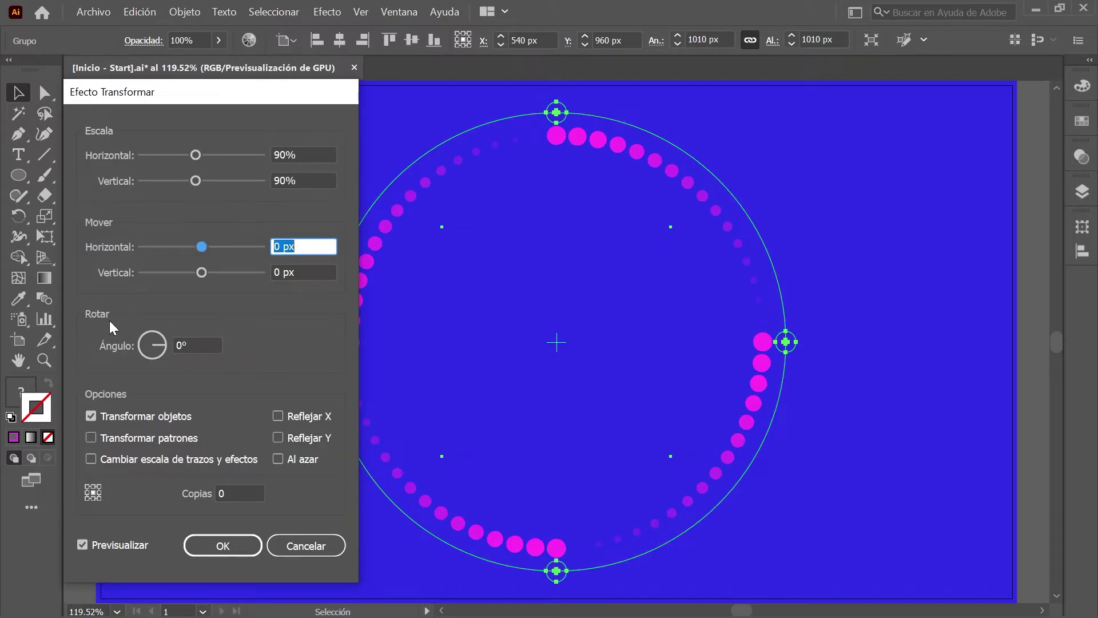
{"action": "key", "text": "Tab"}
{"action": "key", "text": "Tab"}
{"action": "type", "text": "-10"}
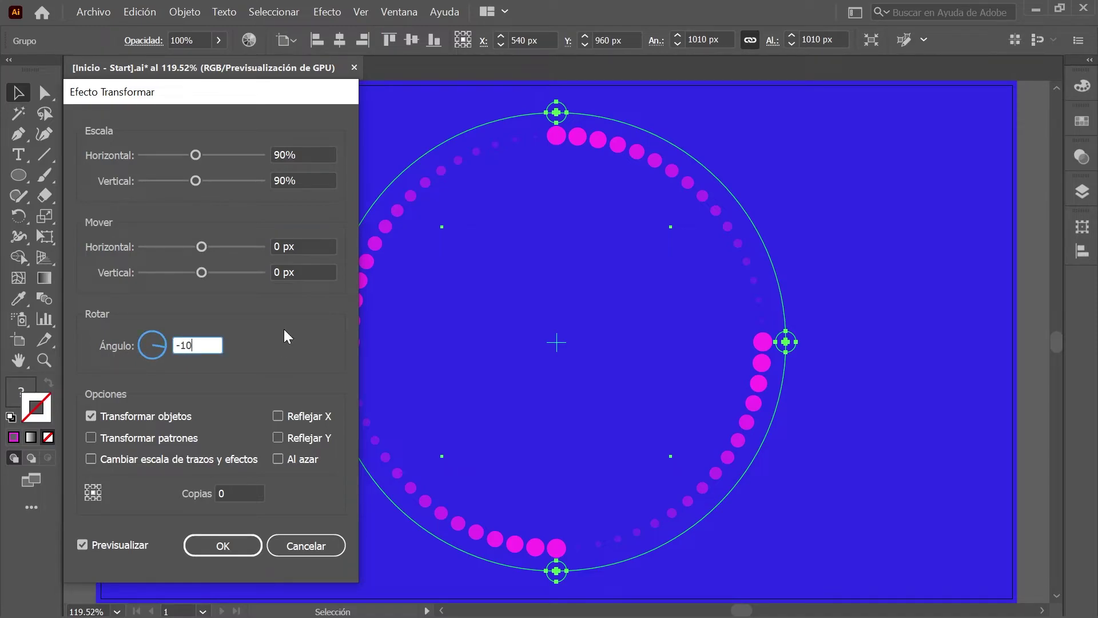
{"action": "left_click", "coordinate": [240, 493]}
{"action": "type", "text": "30"}
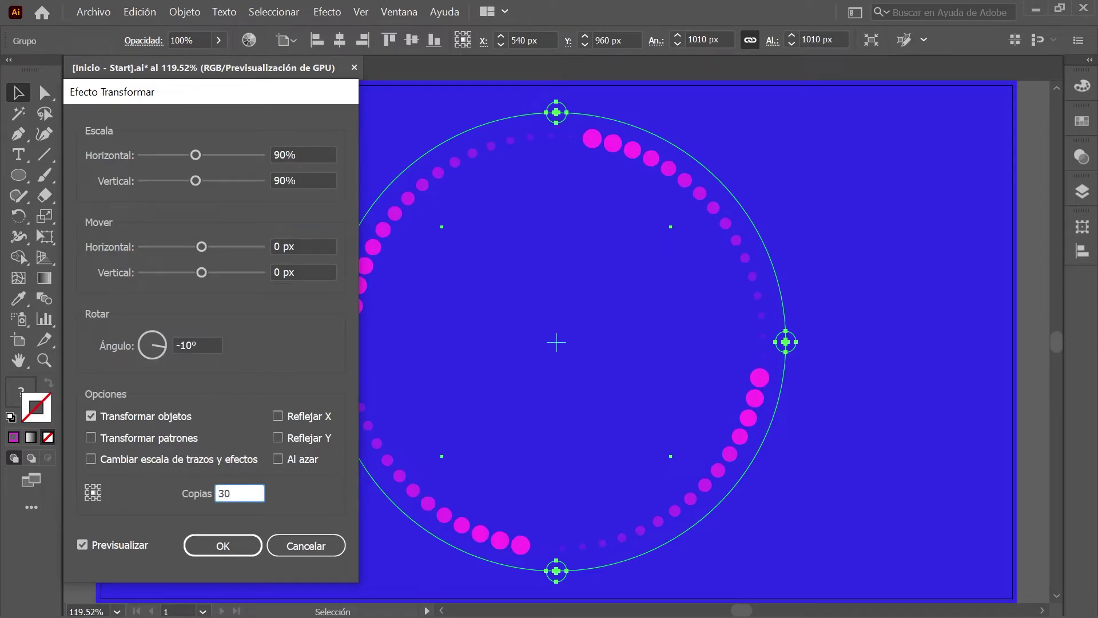
{"action": "left_click", "coordinate": [242, 544]}
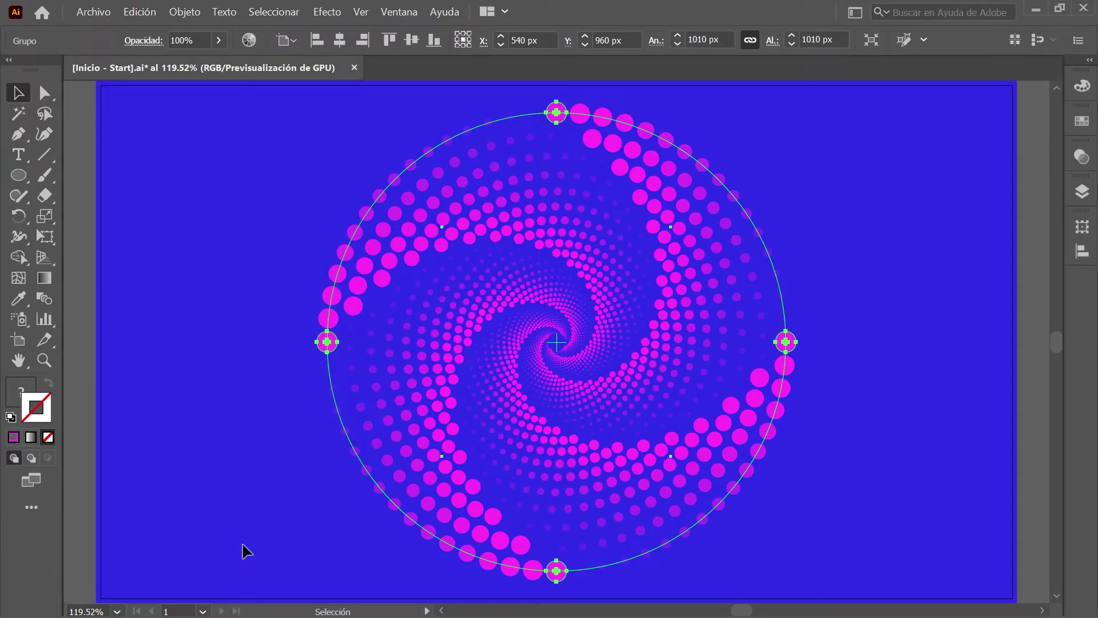
- Expand the spiral into separate dots, scale it uniformly to 220%, and deselect
{"action": "left_click", "coordinate": [190, 12]}
{"action": "left_click", "coordinate": [368, 222]}
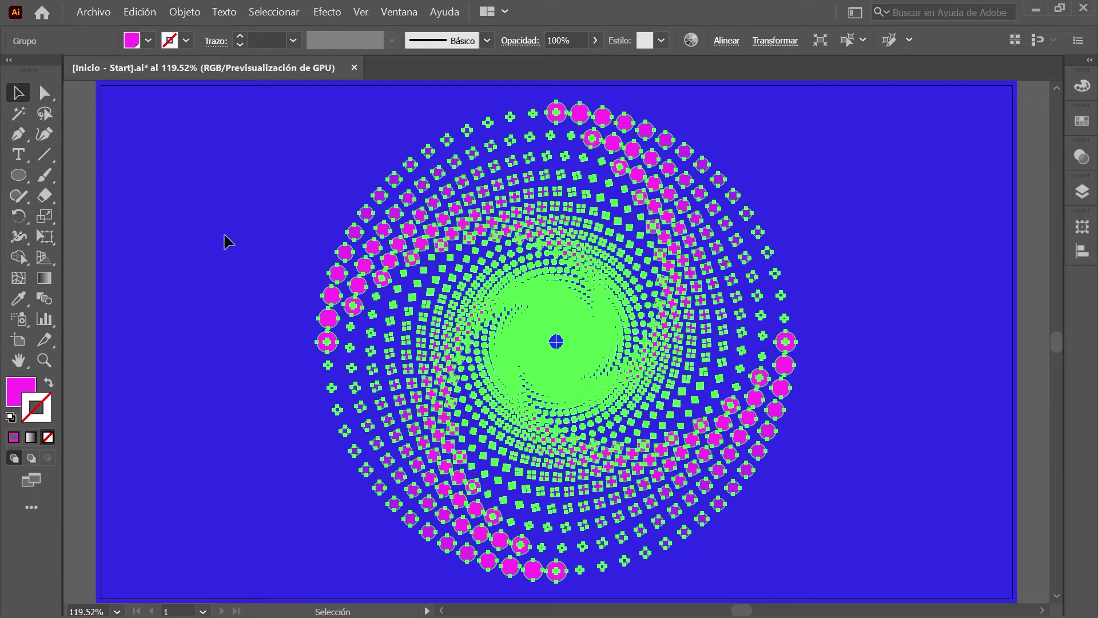
{"action": "left_click", "coordinate": [185, 14]}
{"action": "mouse_move", "coordinate": [343, 36]}
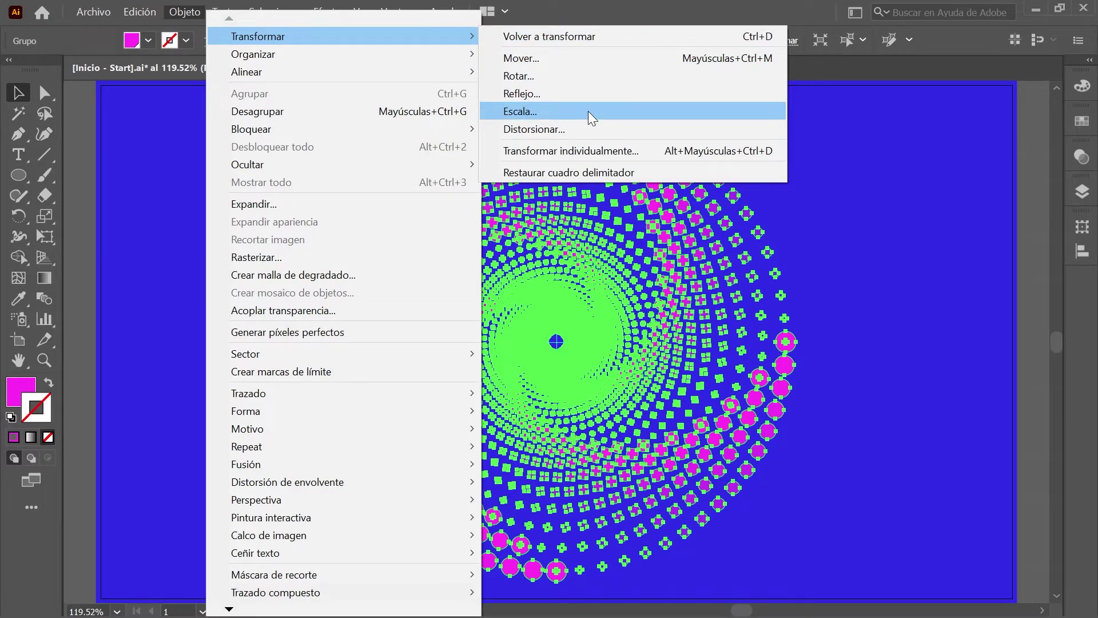
{"action": "left_click", "coordinate": [588, 111]}
{"action": "left_click", "coordinate": [93, 153]}
{"action": "type", "text": "22"}
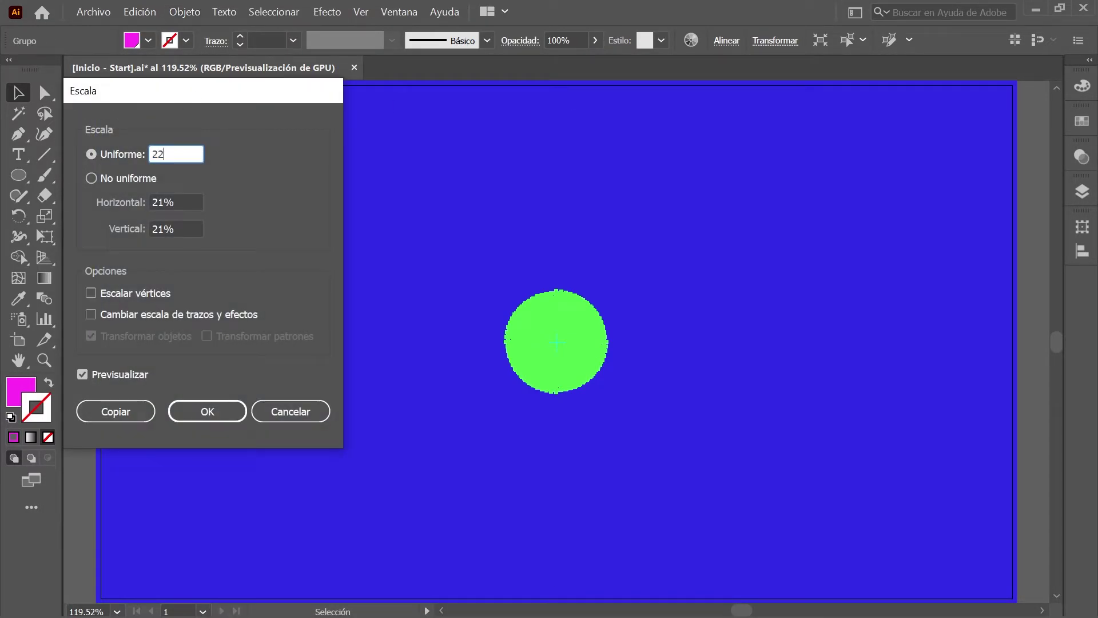
{"action": "type", "text": "0"}
{"action": "left_click", "coordinate": [231, 410]}
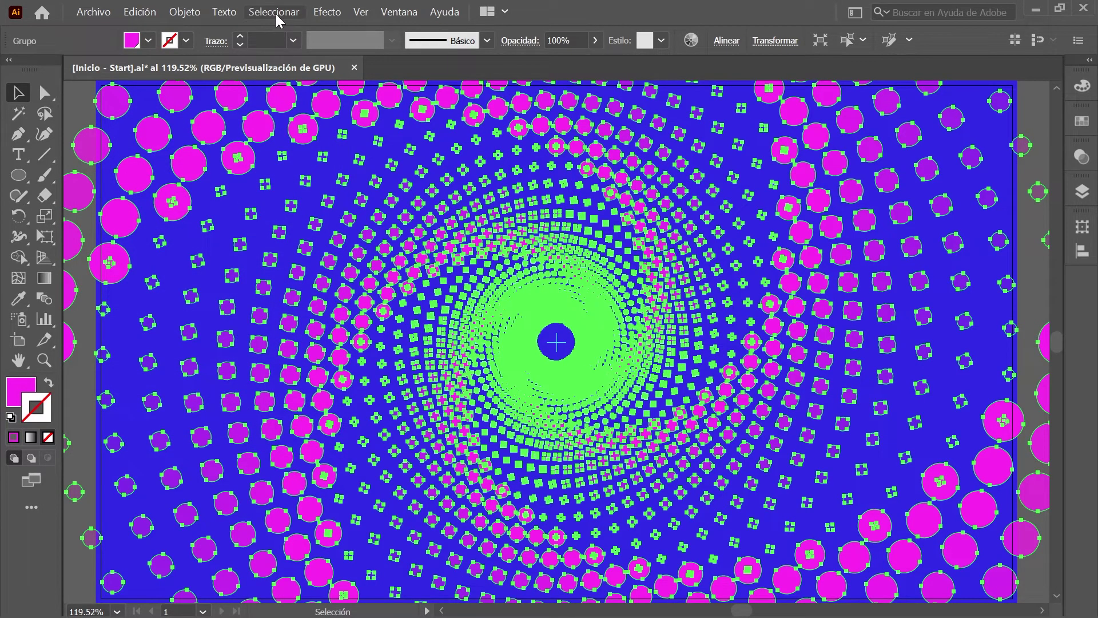
{"action": "left_click", "coordinate": [276, 13]}
{"action": "left_click", "coordinate": [353, 66]}
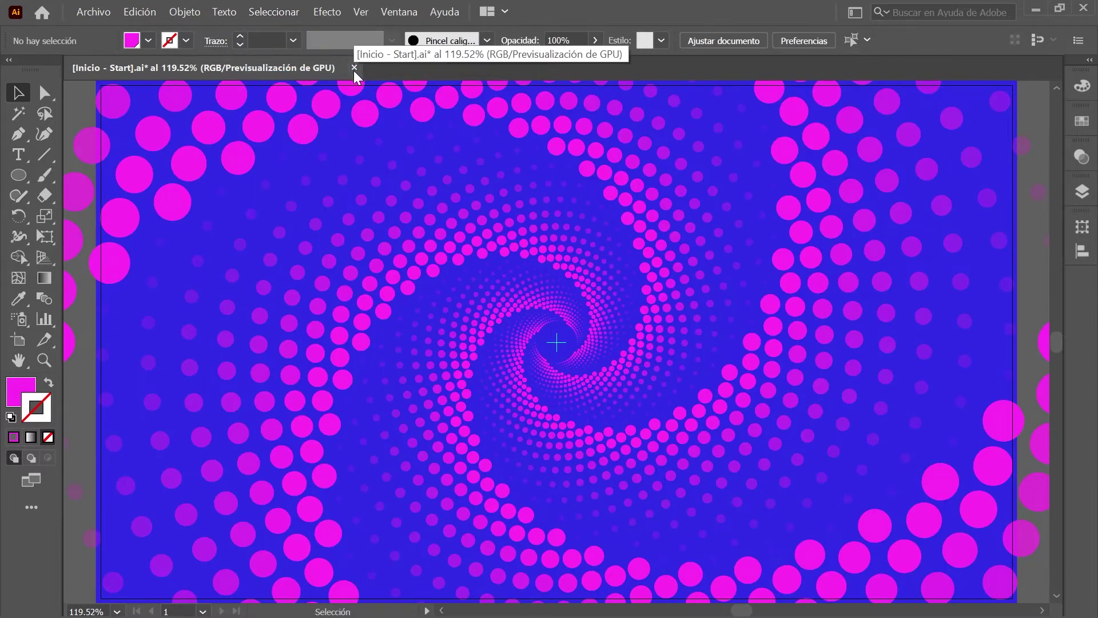
- Draw a 1940 × 1100 px rectangle centred on the artboard over the spiral
{"action": "left_click", "coordinate": [19, 175]}
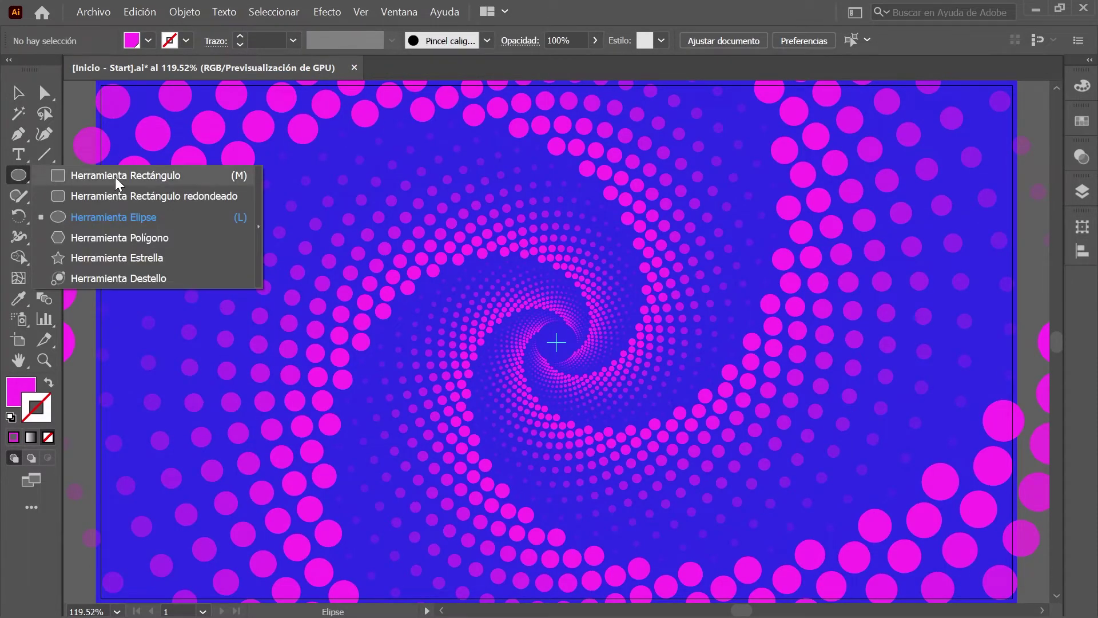
{"action": "left_click", "coordinate": [194, 175]}
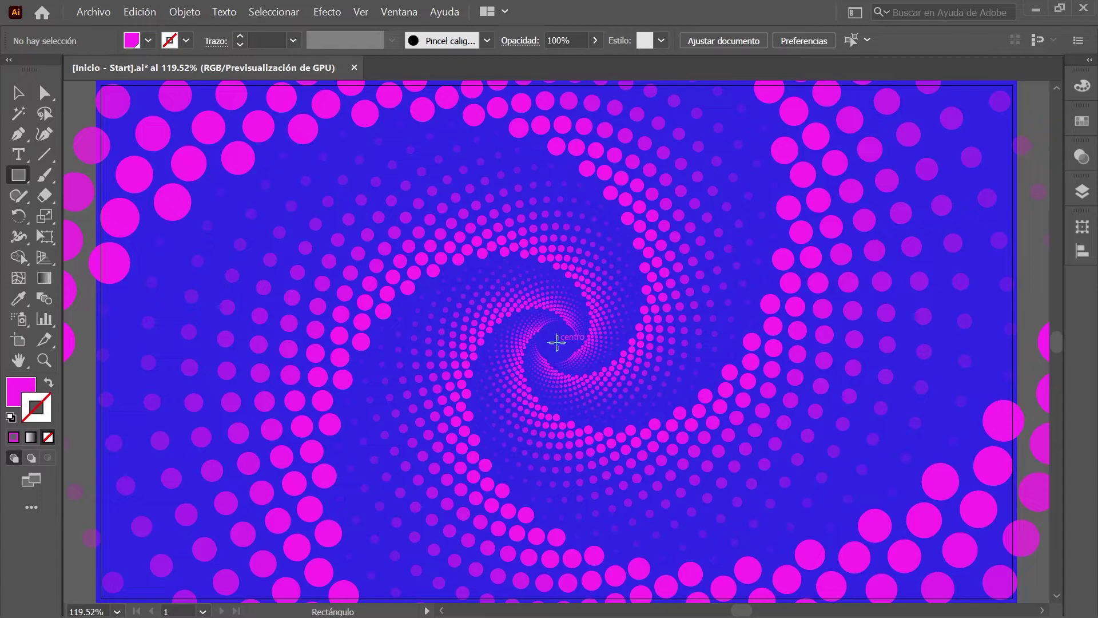
{"action": "key", "text": "alt"}
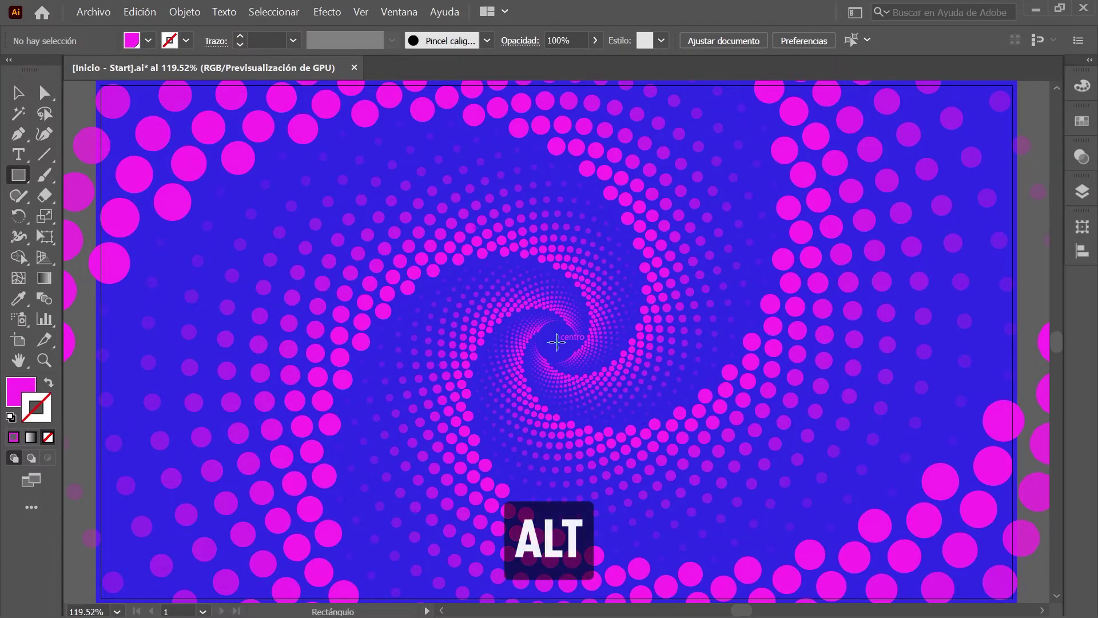
{"action": "left_click", "coordinate": [557, 341], "text": "alt"}
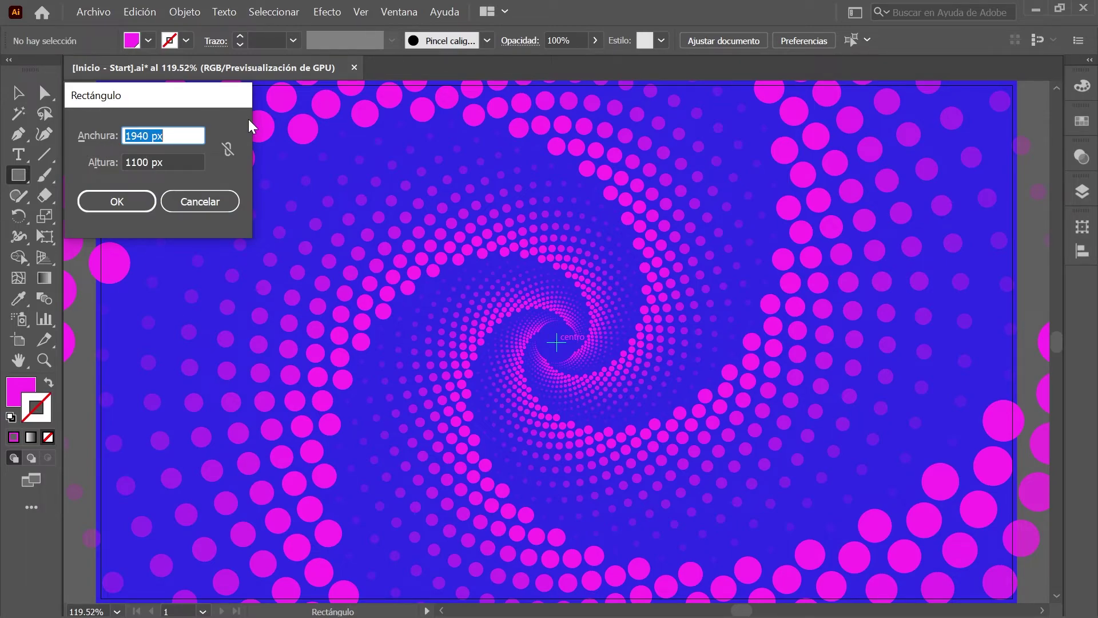
{"action": "key", "text": "Tab"}
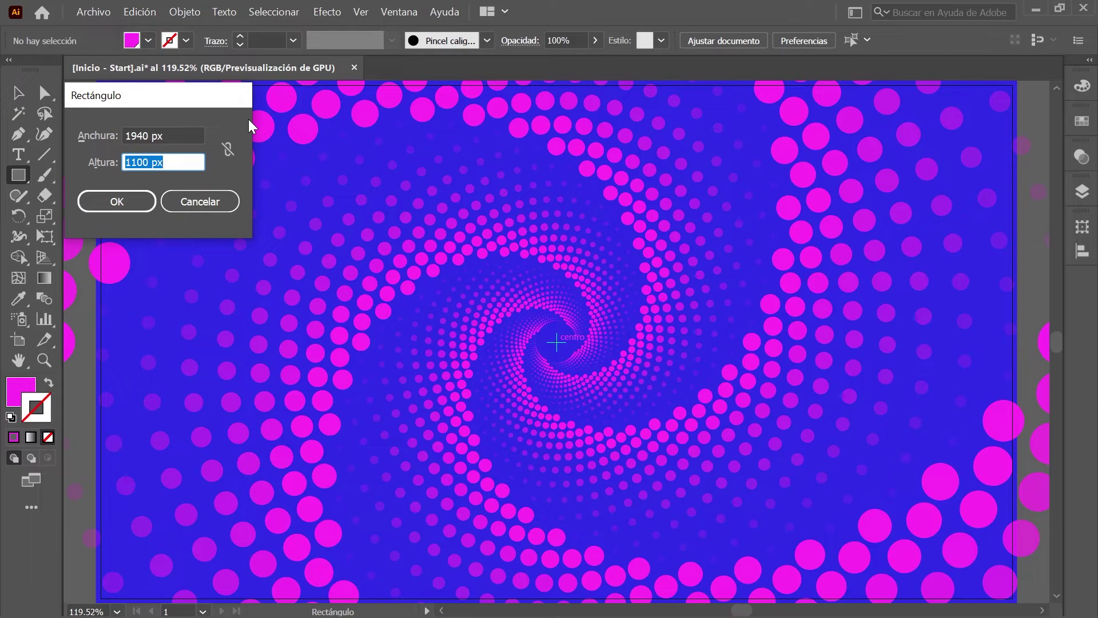
{"action": "left_click", "coordinate": [116, 201]}
{"action": "left_click", "coordinate": [16, 94]}
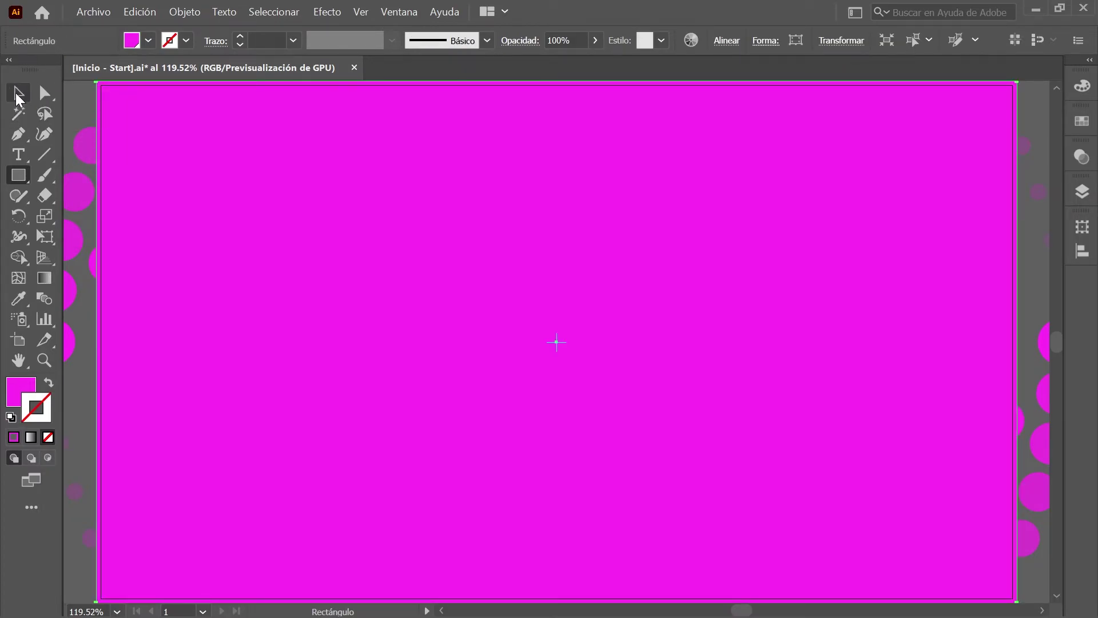
{"action": "left_click", "coordinate": [16, 95]}
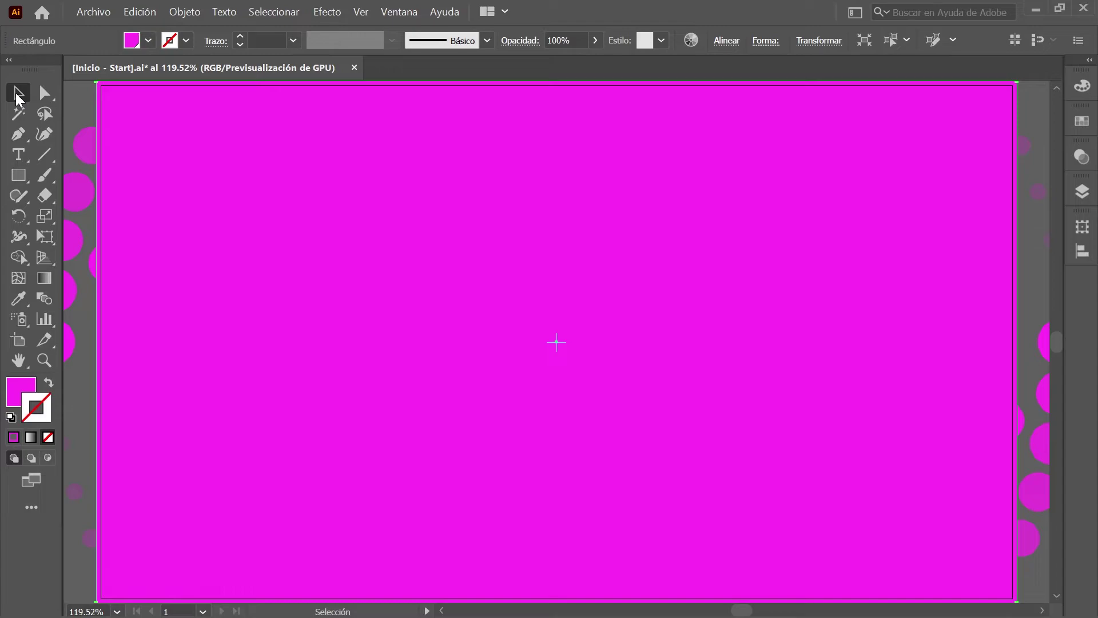
- Select everything, make a clipping mask from the rectangle, then deselect
{"action": "left_click", "coordinate": [267, 15]}
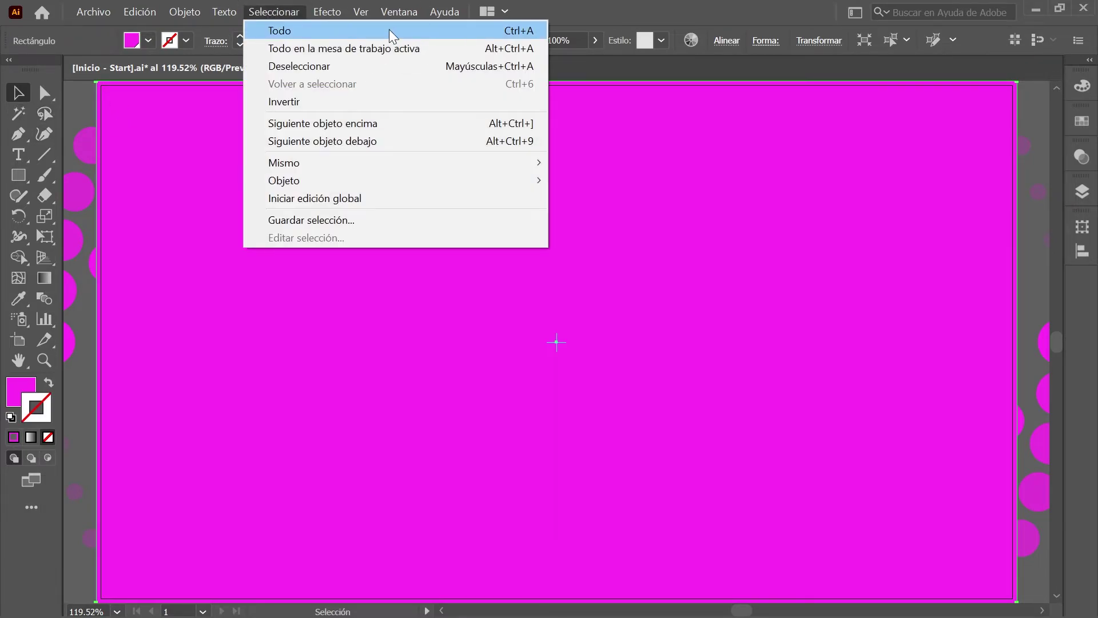
{"action": "left_click", "coordinate": [389, 31]}
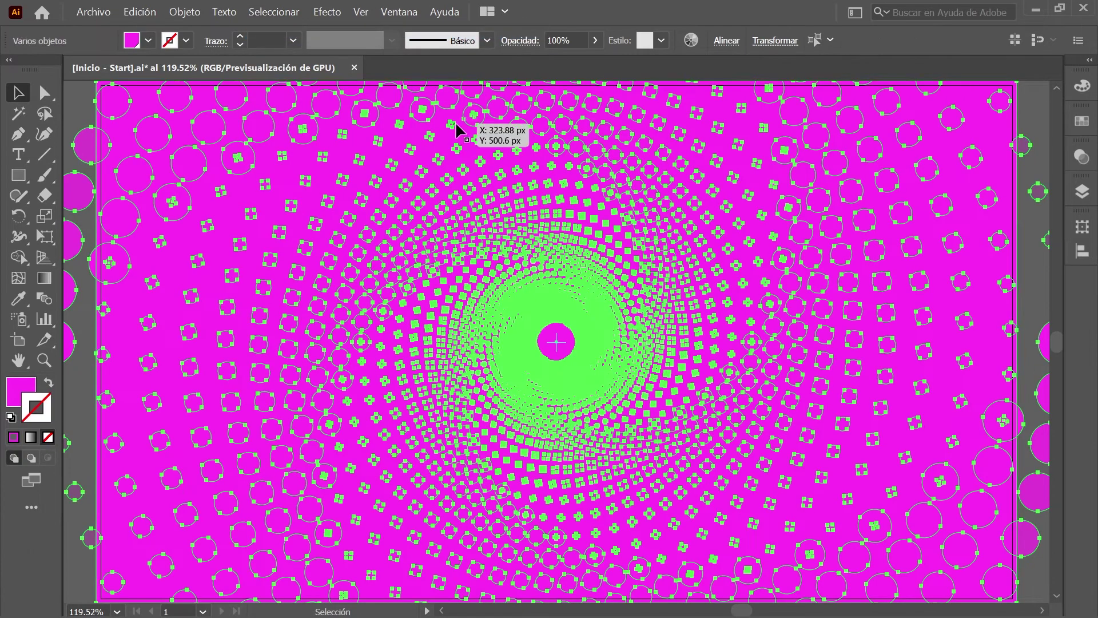
{"action": "left_click", "coordinate": [187, 13]}
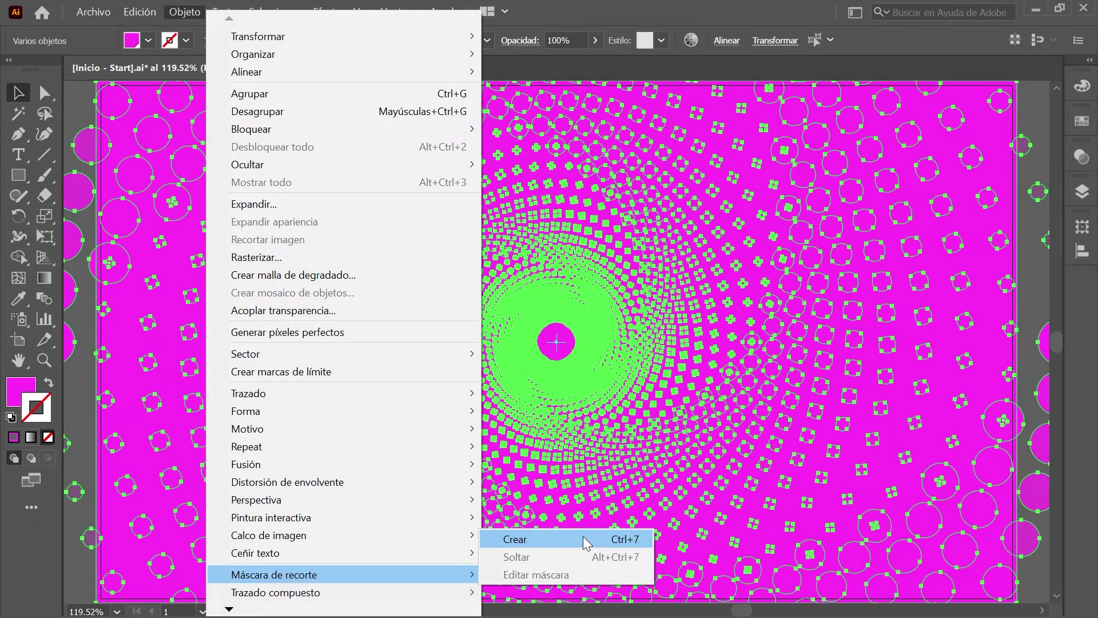
{"action": "left_click", "coordinate": [583, 537]}
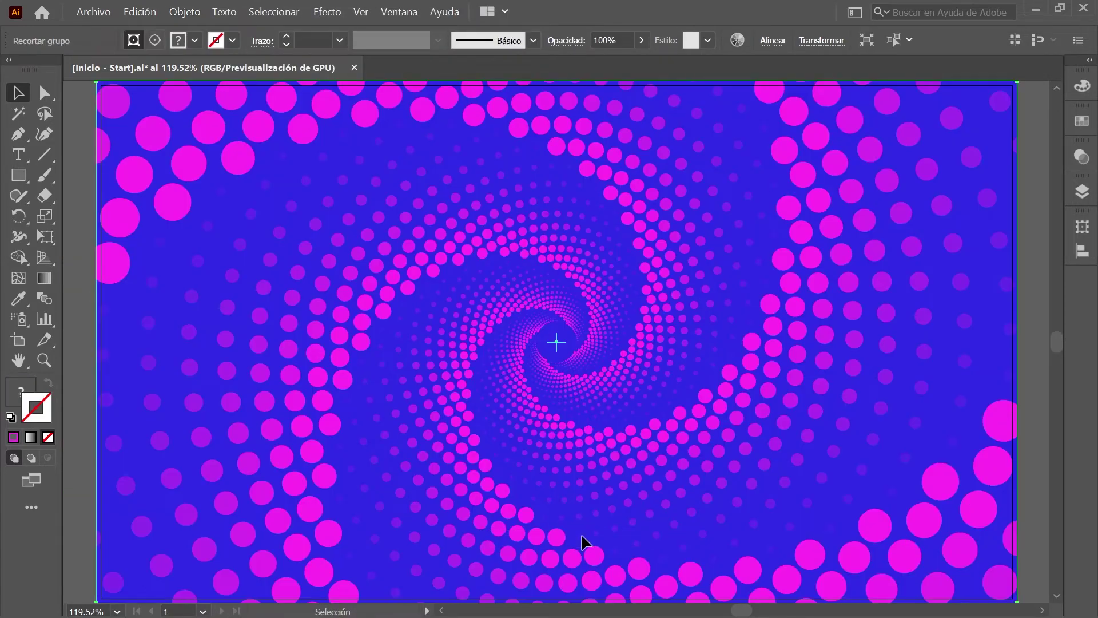
{"action": "left_click", "coordinate": [279, 13]}
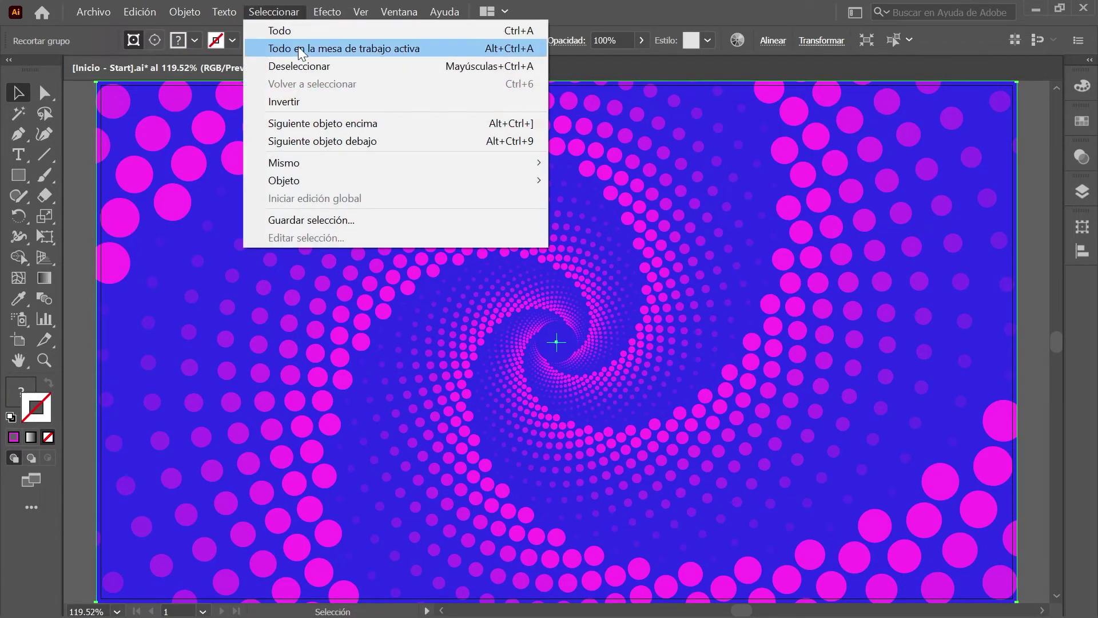
{"action": "left_click", "coordinate": [349, 68]}
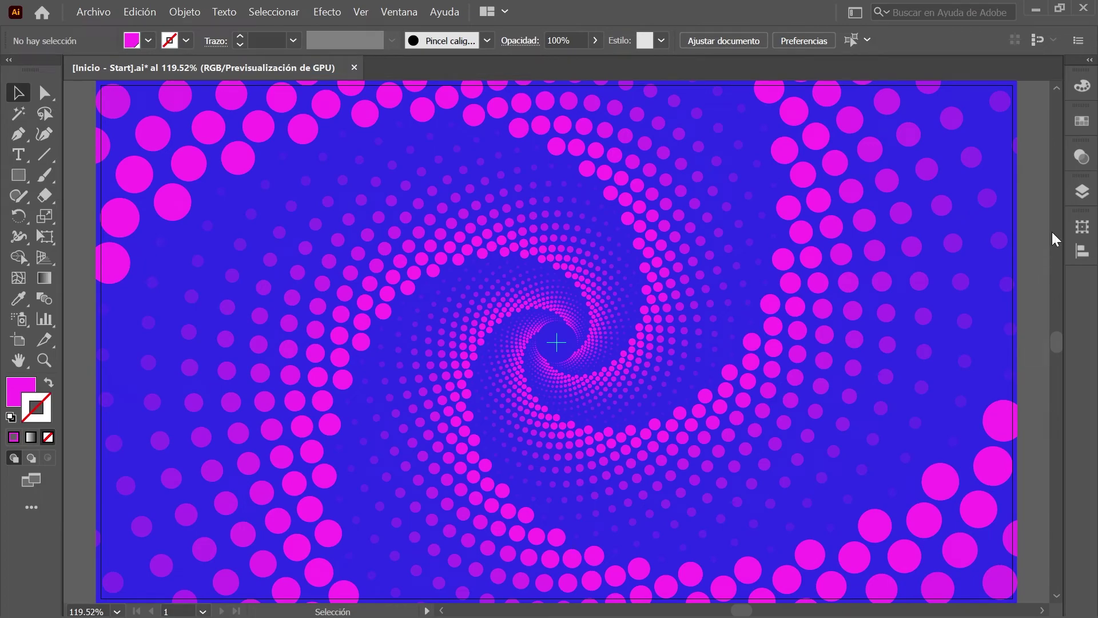
- In the Layers panel, hide the Guía layer and show Capa 3 with the FONDO ABSTRACTO title
{"action": "left_click", "coordinate": [1085, 195]}
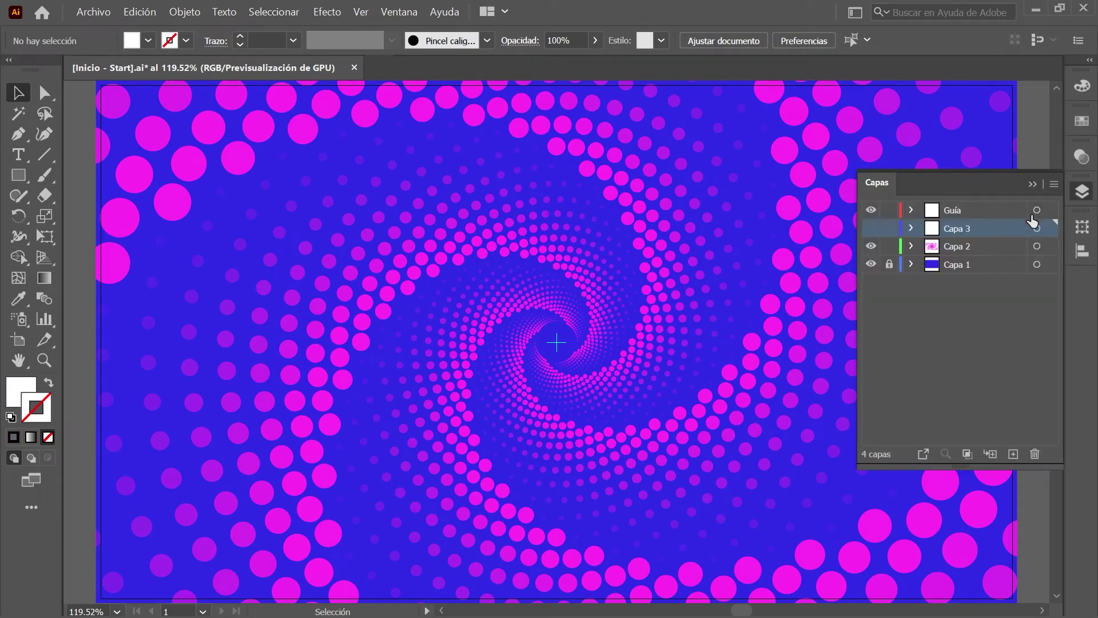
{"action": "left_click", "coordinate": [871, 212]}
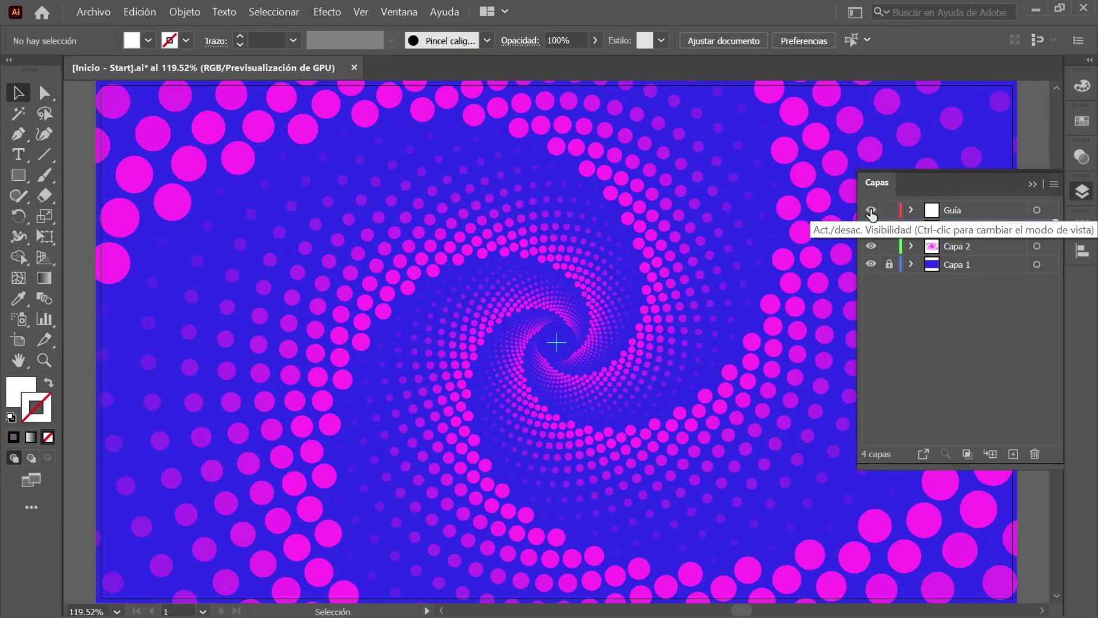
{"action": "left_click", "coordinate": [871, 212]}
{"action": "left_click", "coordinate": [868, 229]}
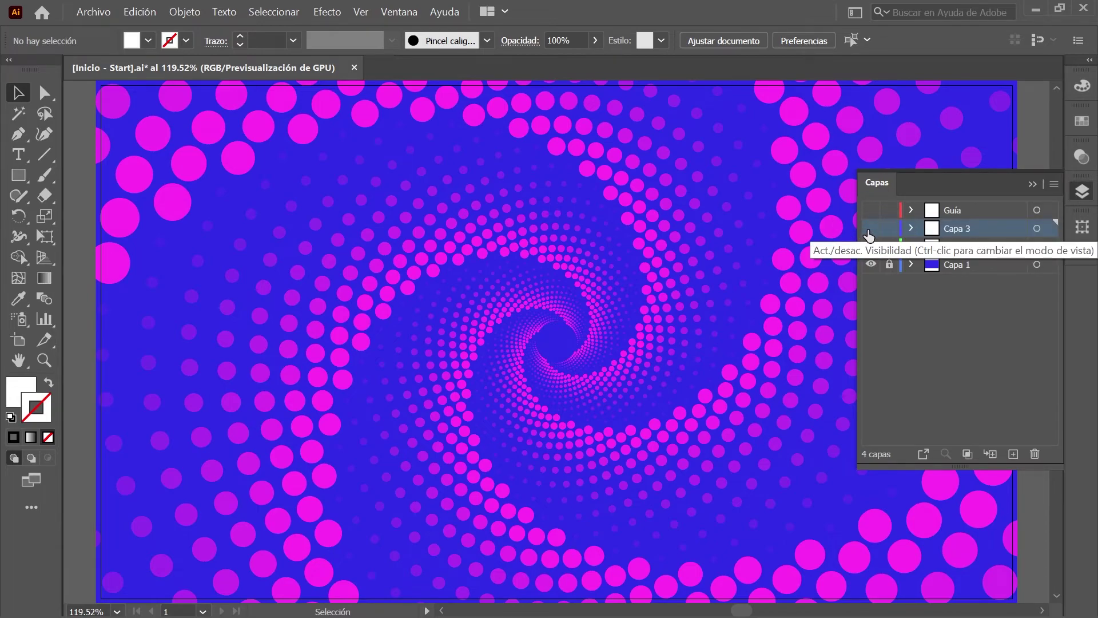
{"action": "left_click", "coordinate": [869, 229]}
{"action": "left_click", "coordinate": [1083, 192]}
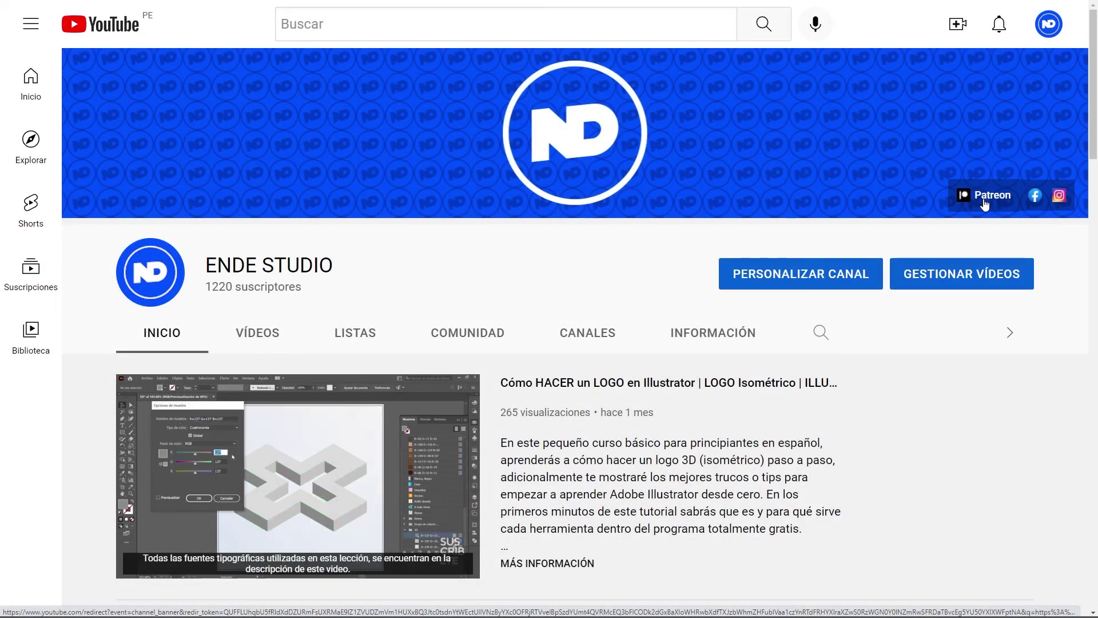
- From the YouTube channel banner, open its Patreon page and join the $5 monthly tier
{"action": "left_click", "coordinate": [985, 200]}
{"action": "scroll", "coordinate": [984, 198], "scroll_direction": "down", "scroll_amount": 4}
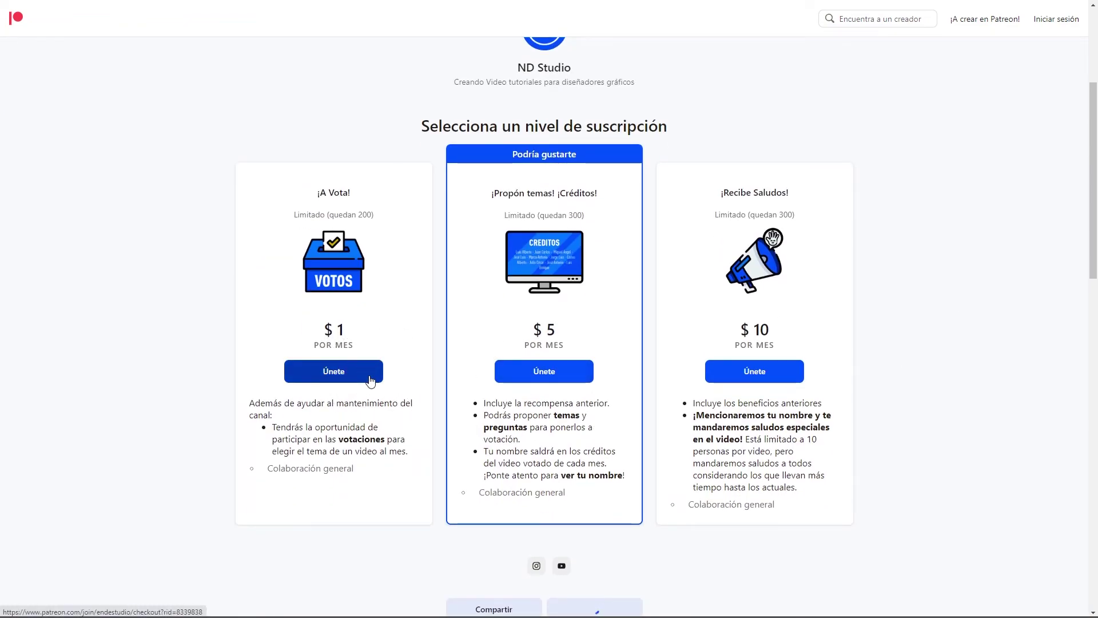
{"action": "left_click", "coordinate": [536, 373]}
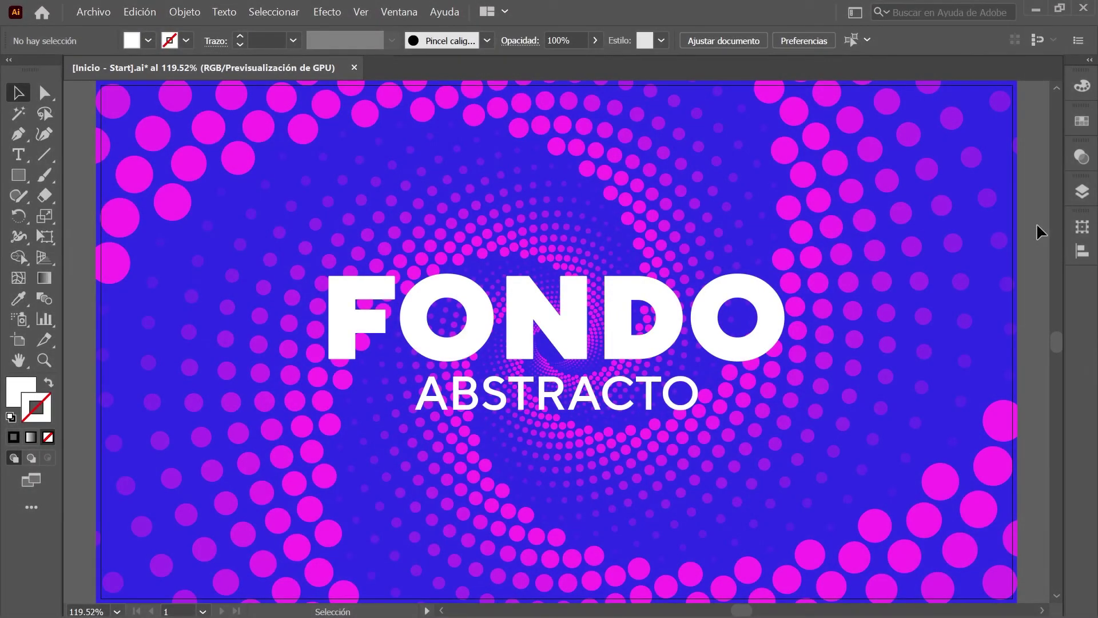